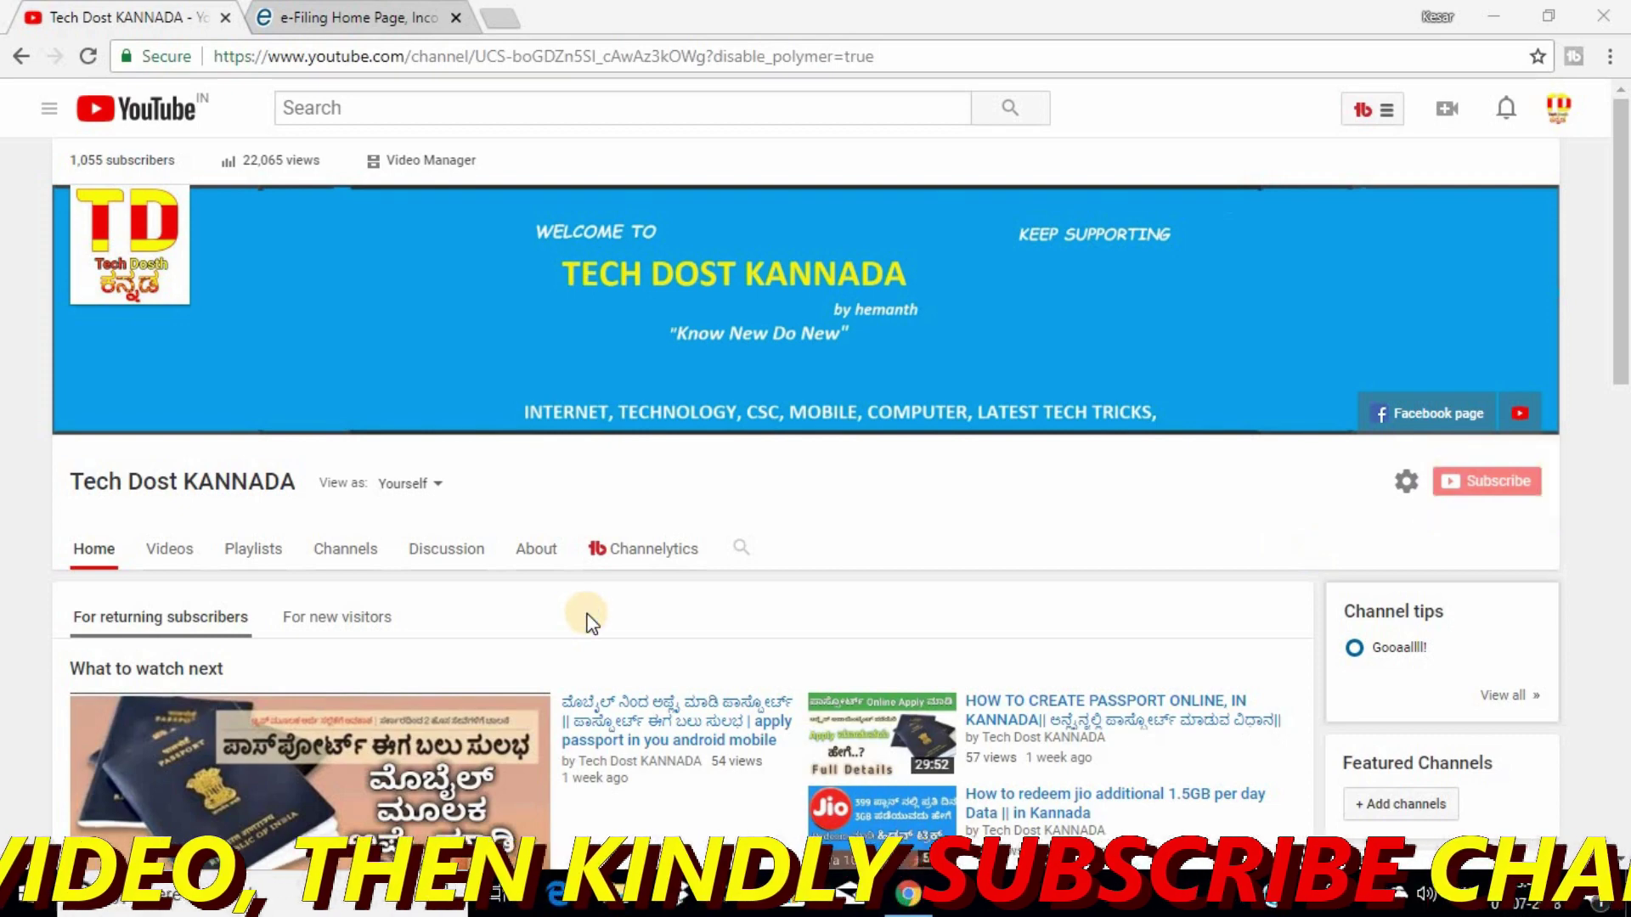
Switch to the Income Tax e-Filing site and continue past the e-verification notice to its homepage.
left_click(333, 16)
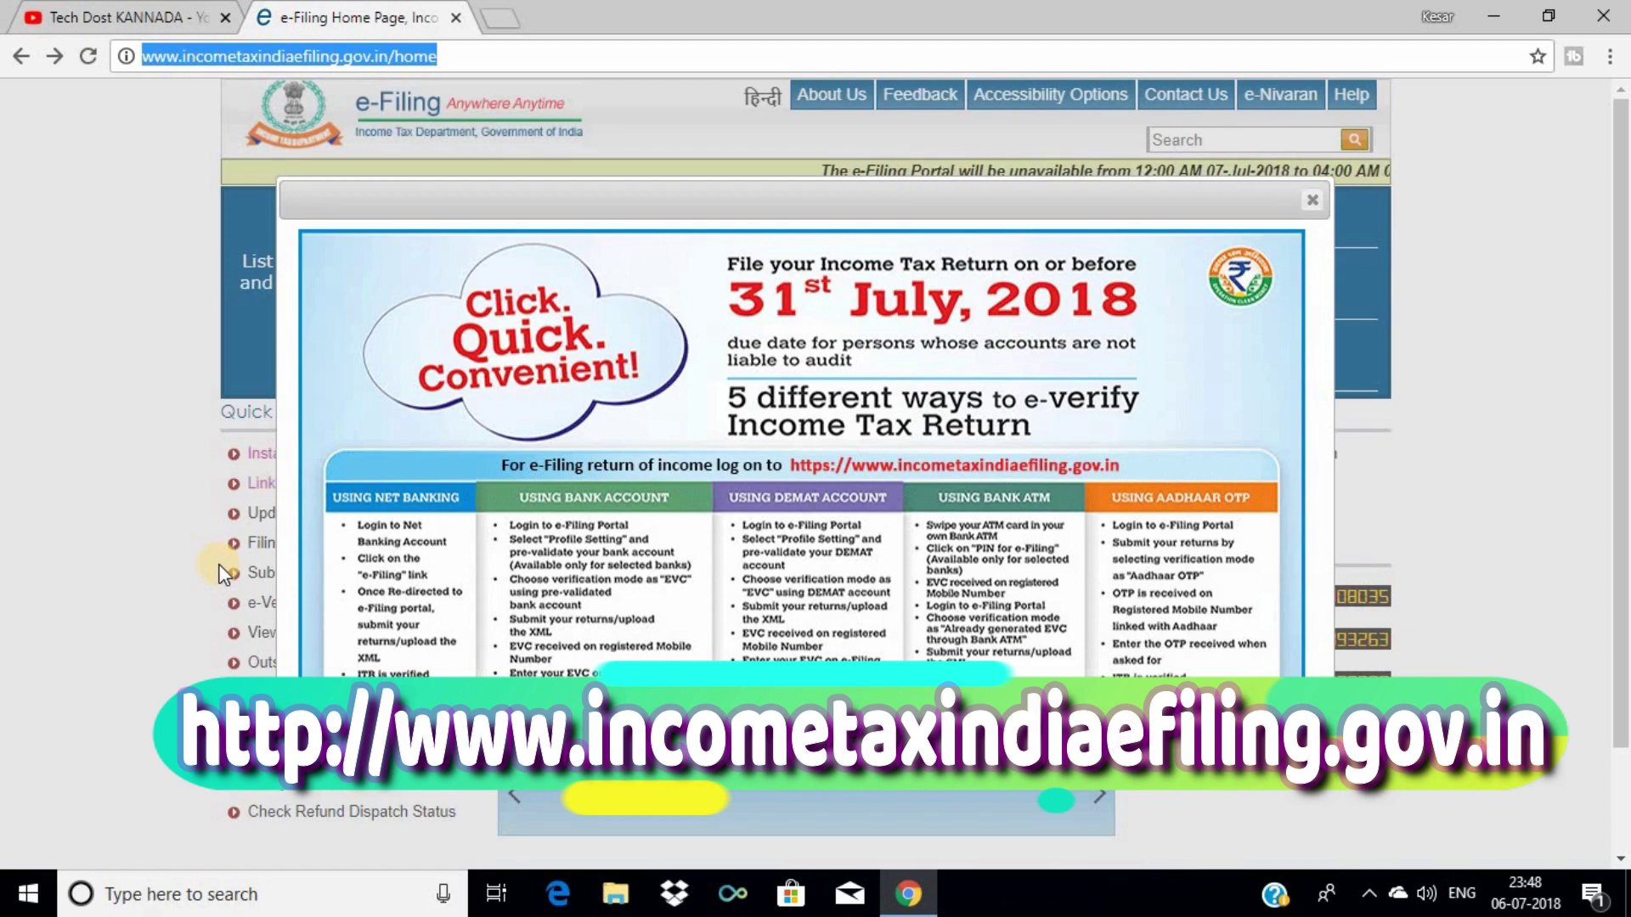
scroll(965, 354, "down", 1)
scroll(935, 390, "down", 1)
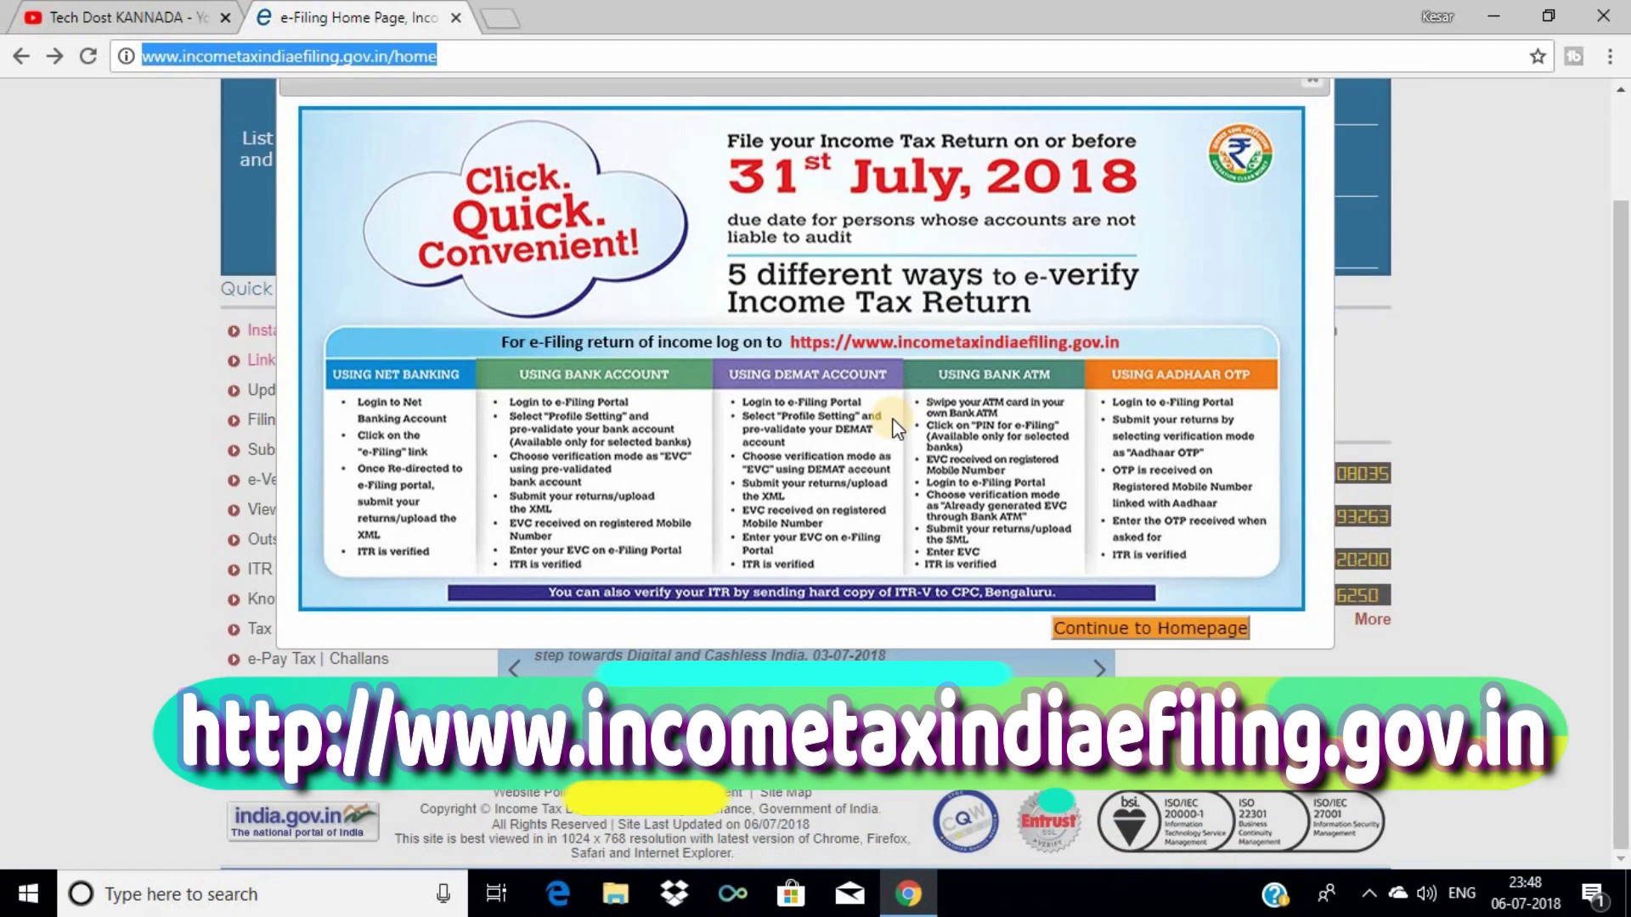
scroll(896, 428, "up", 2)
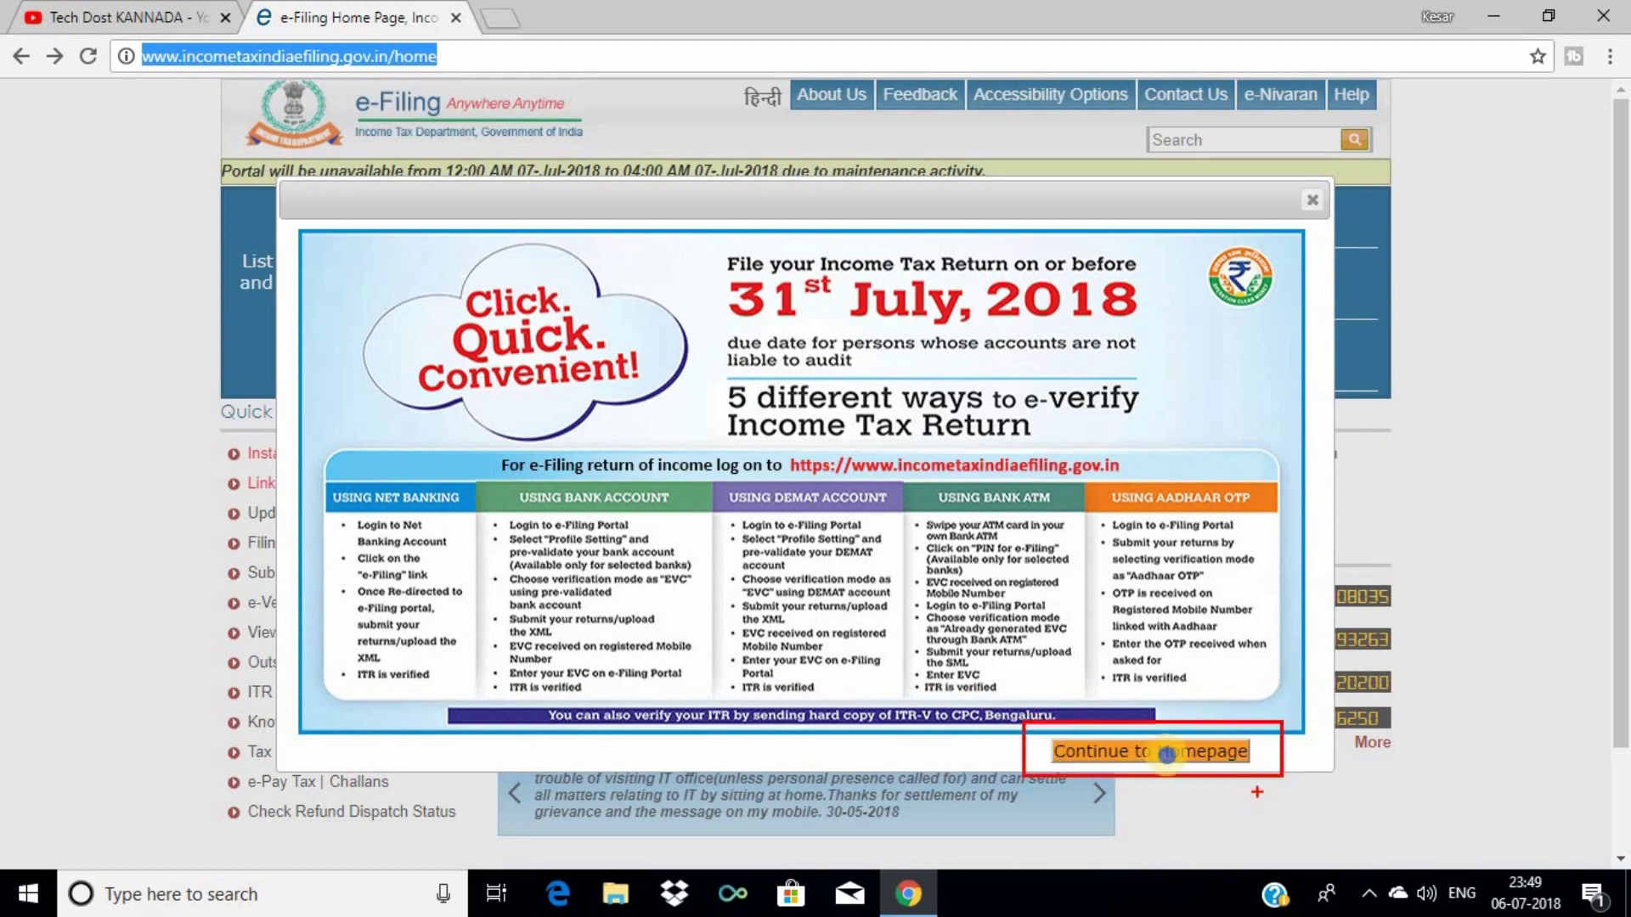
left_click(1167, 756)
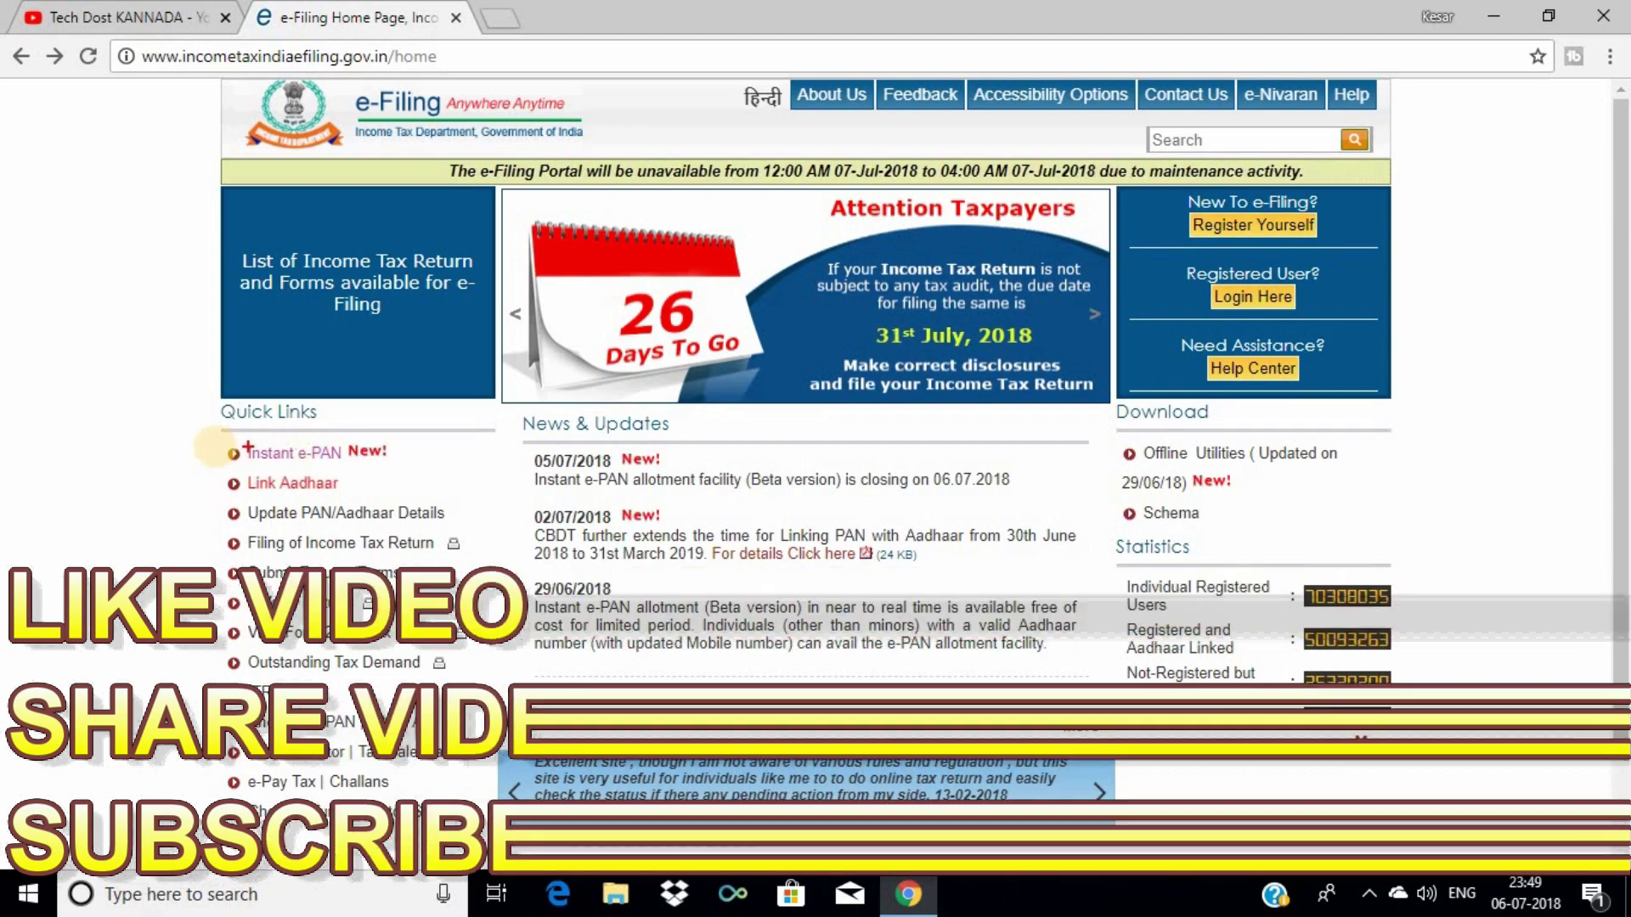
mouse_move(204, 443)
left_mouse_down()
mouse_move(325, 484)
mouse_move(399, 473)
left_mouse_up()
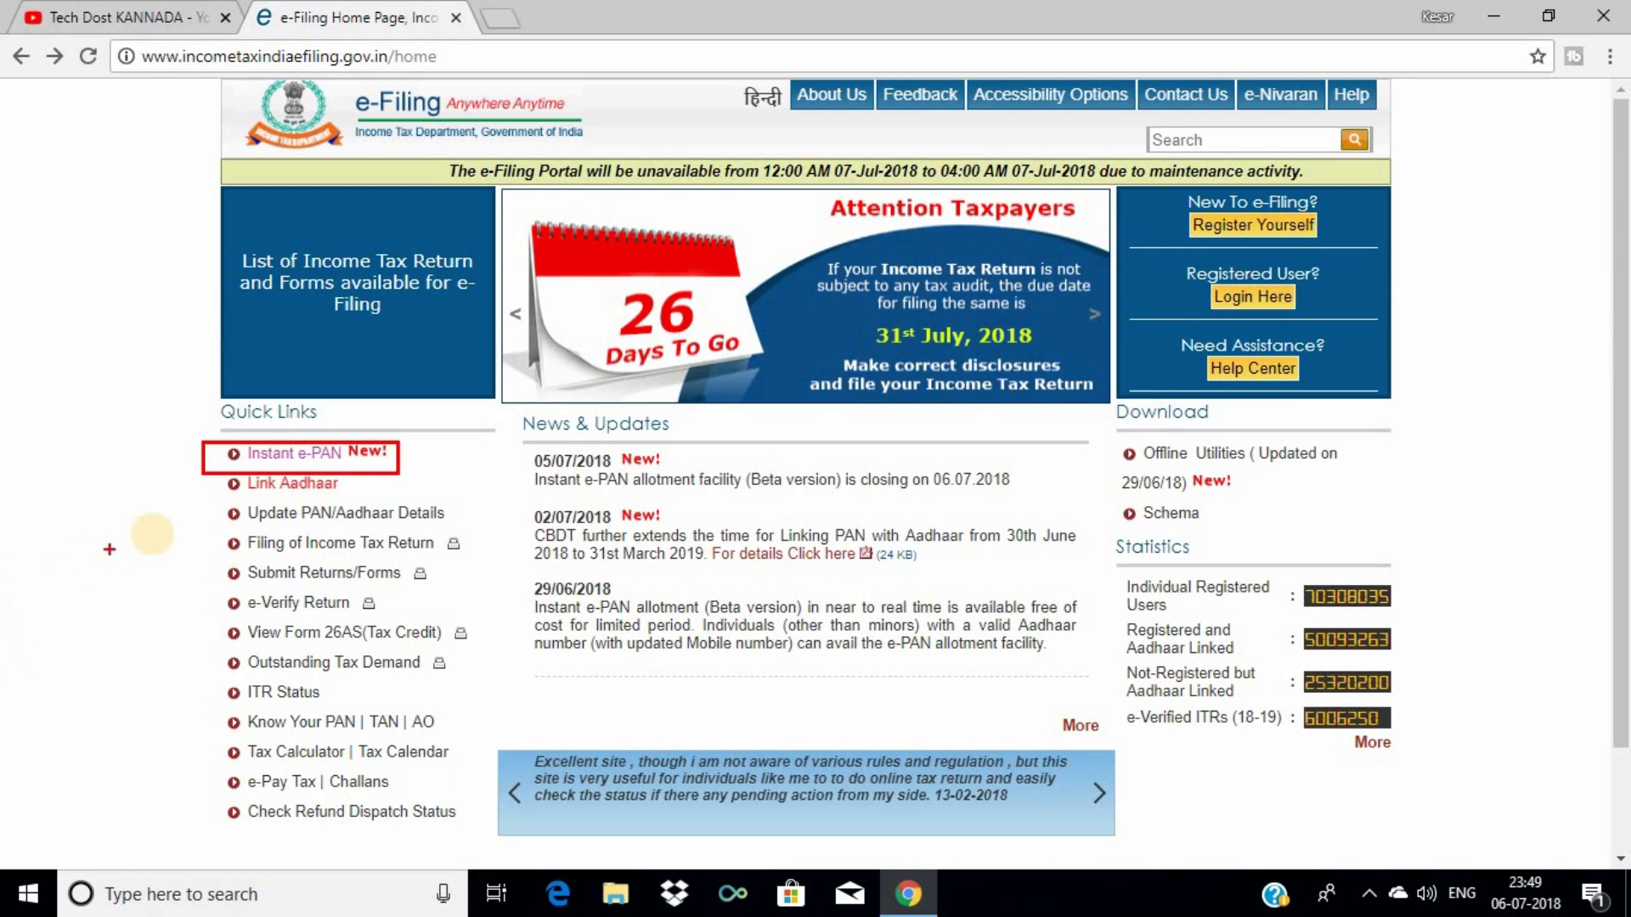
mouse_move(200, 483)
left_mouse_down()
mouse_move(408, 590)
mouse_move(470, 832)
left_mouse_up()
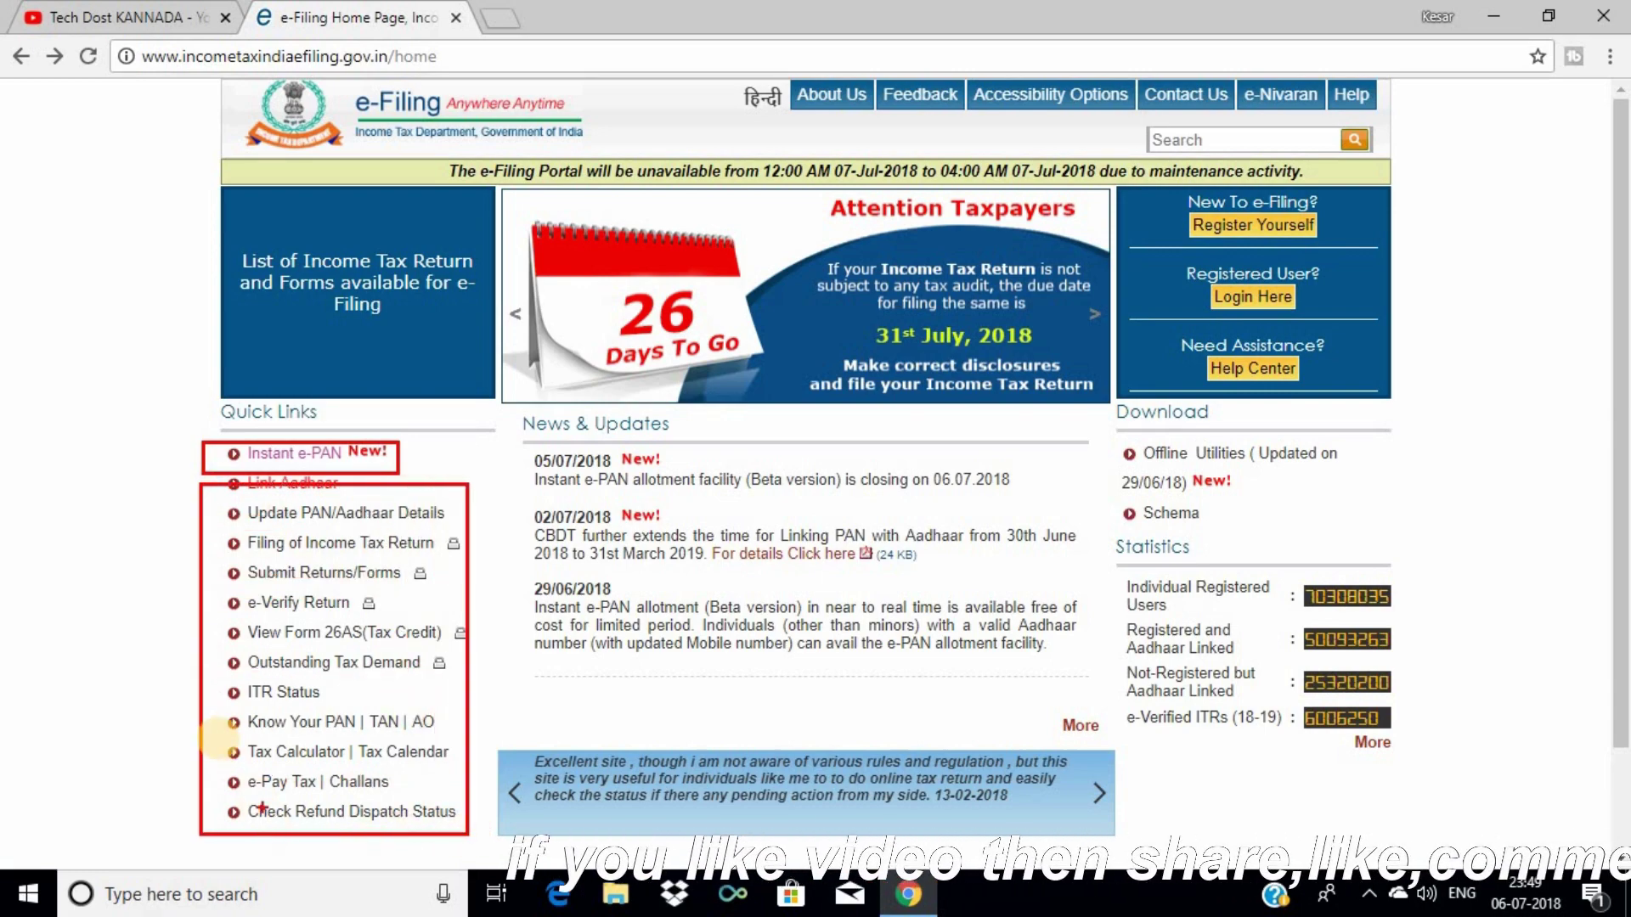
key("Escape")
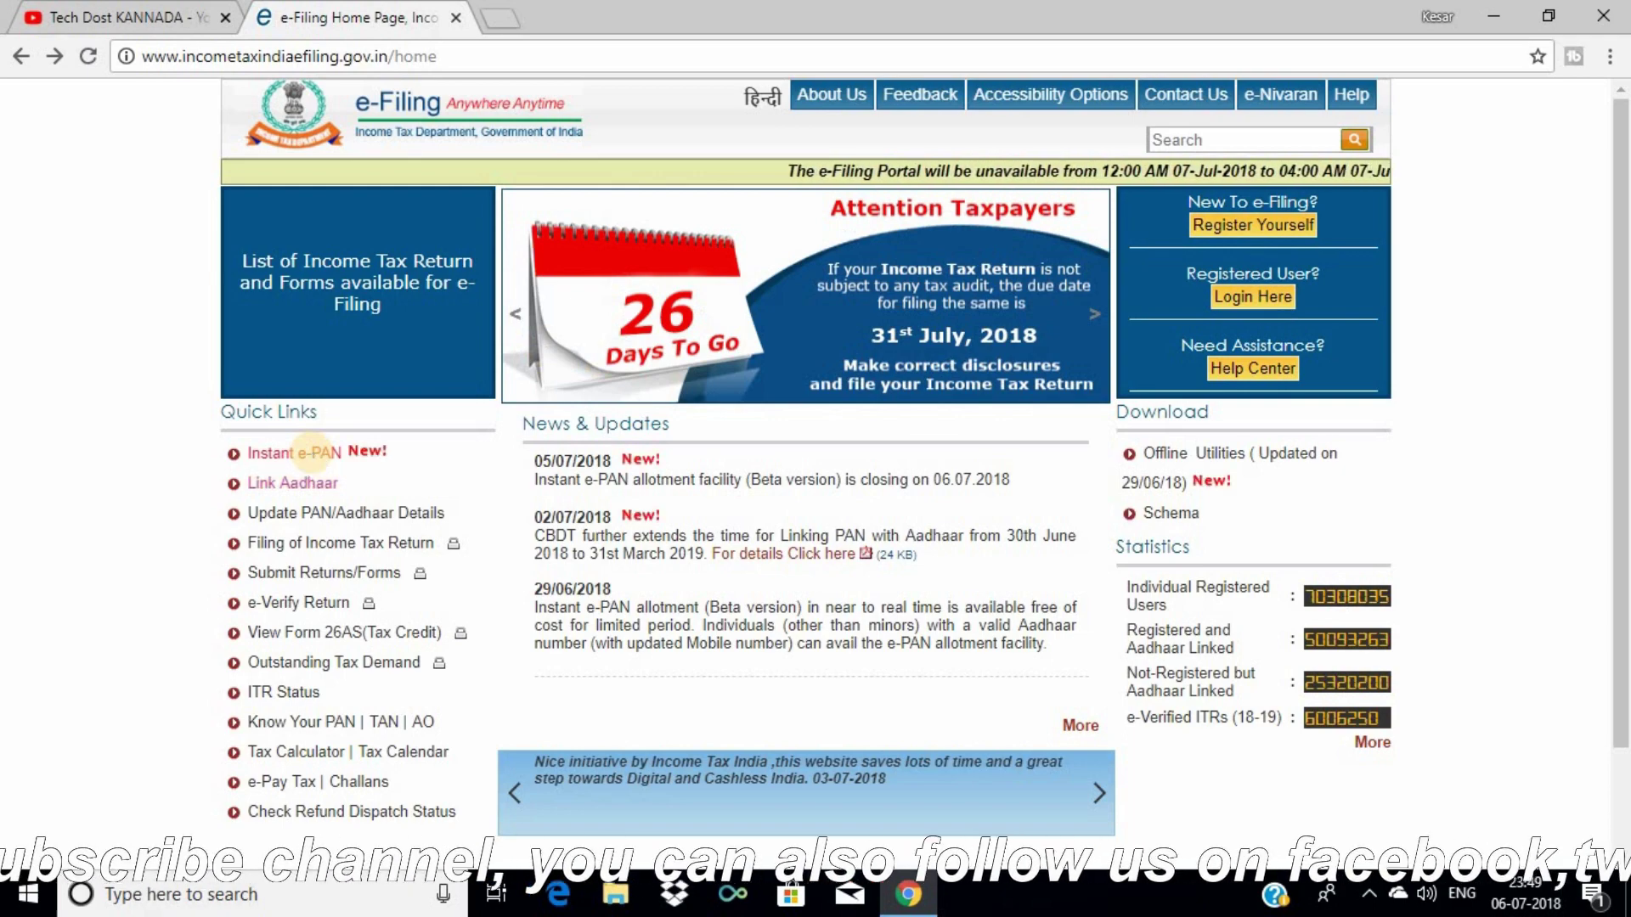
left_click_drag(207, 439, 402, 468)
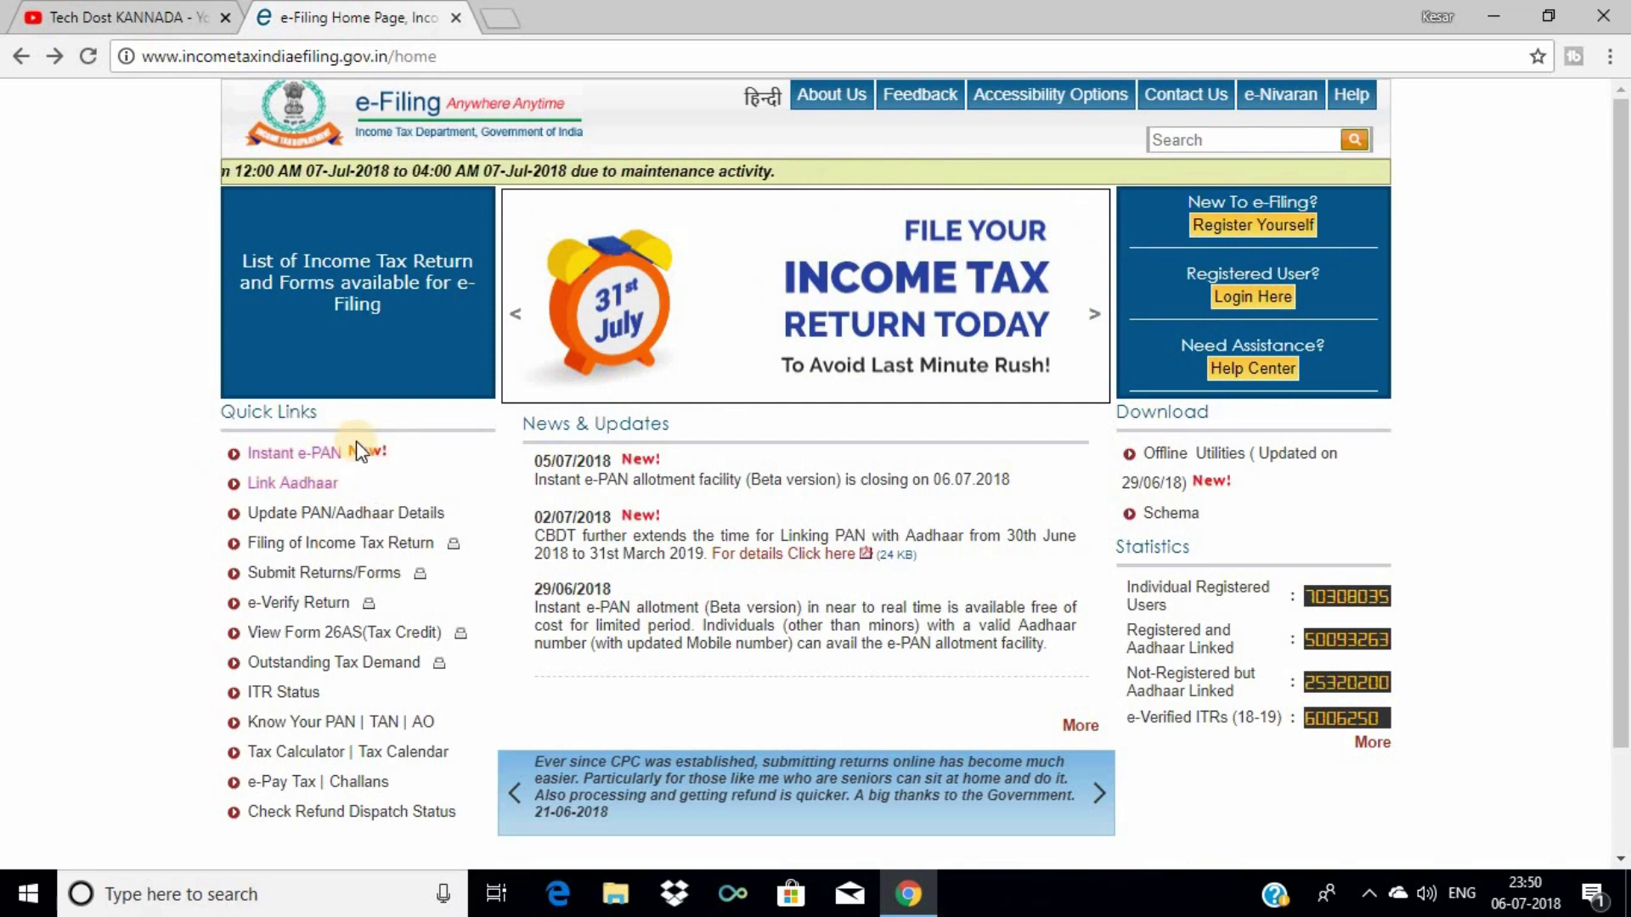
Open the Instant e-PAN service from the homepage's quick links and start the Apply instant e-PAN application.
left_click(325, 457)
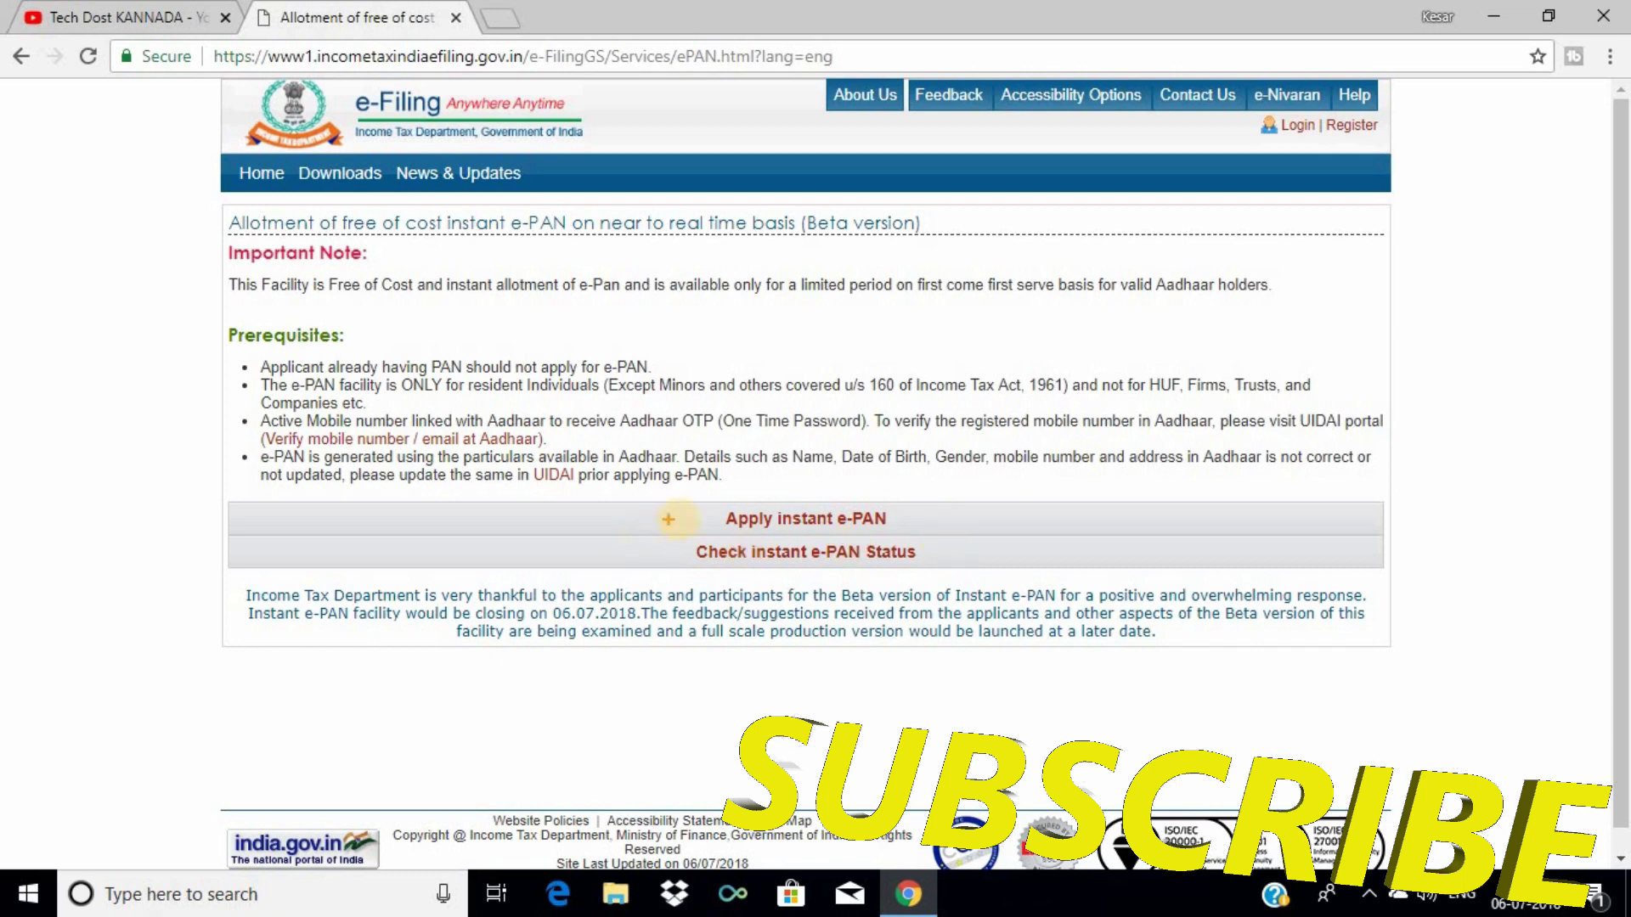
left_click(901, 554)
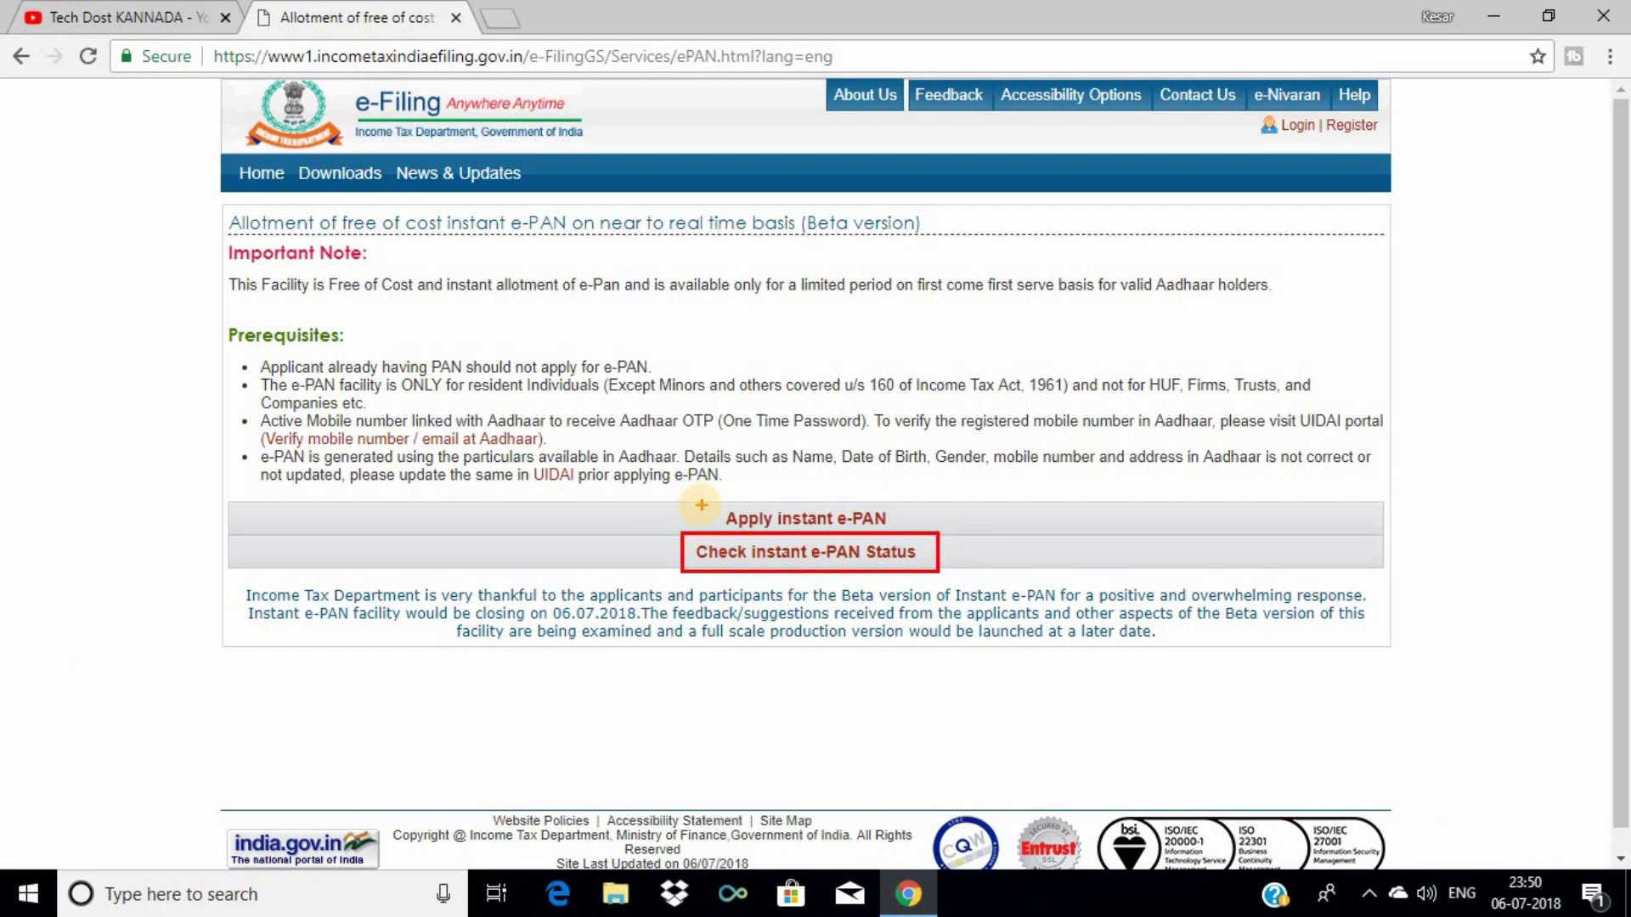
left_click_drag(719, 521, 903, 535)
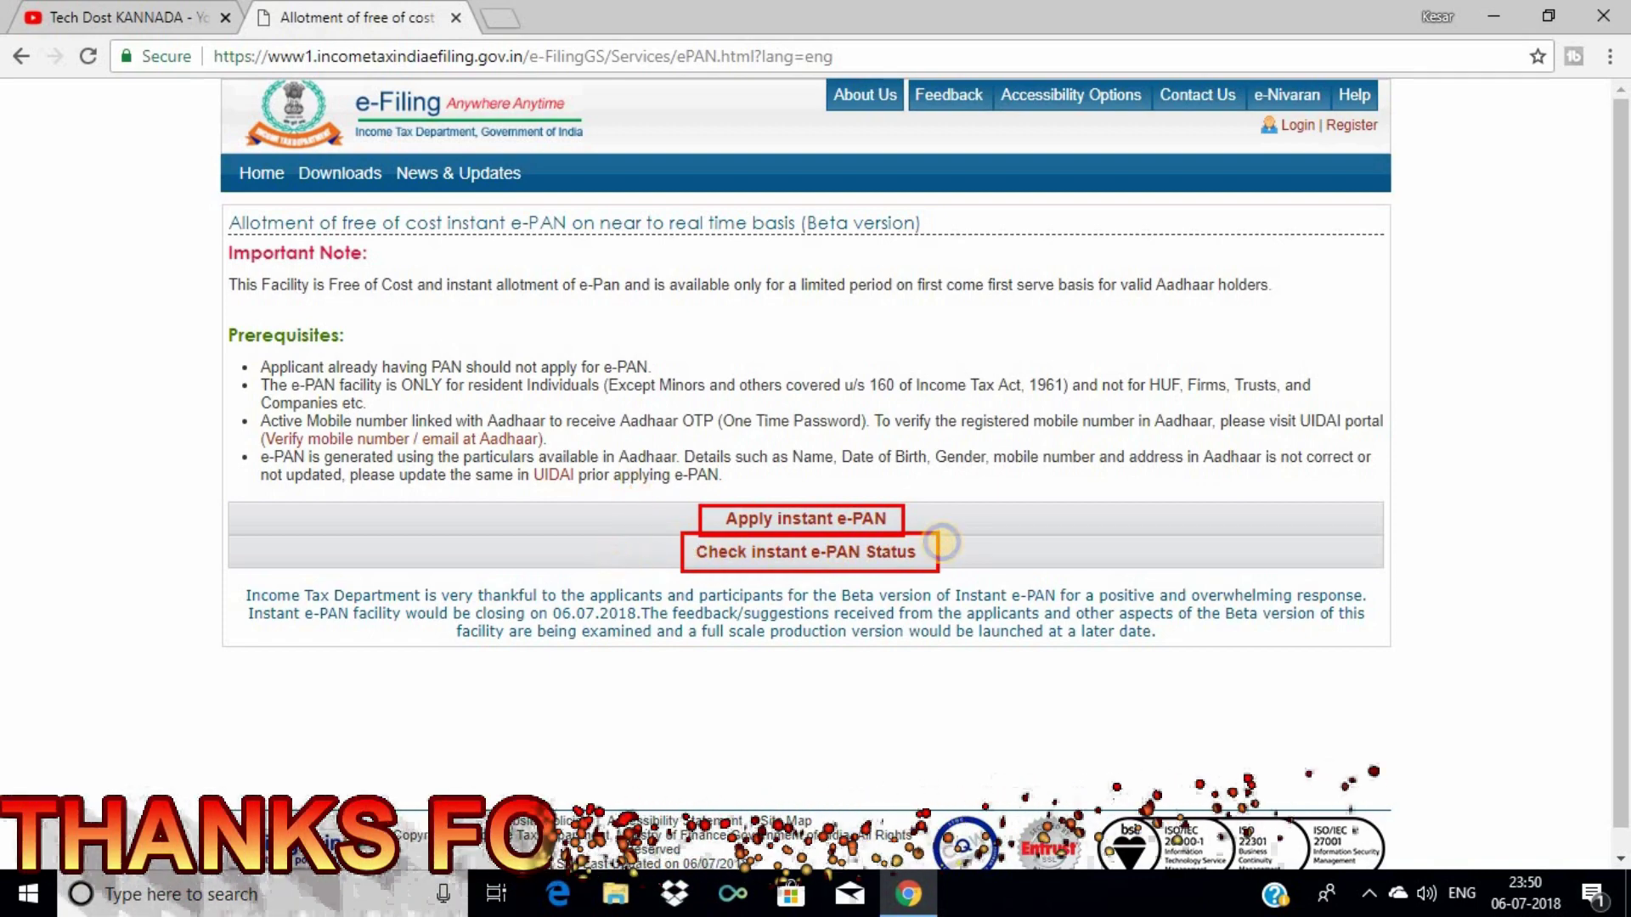
key("Escape")
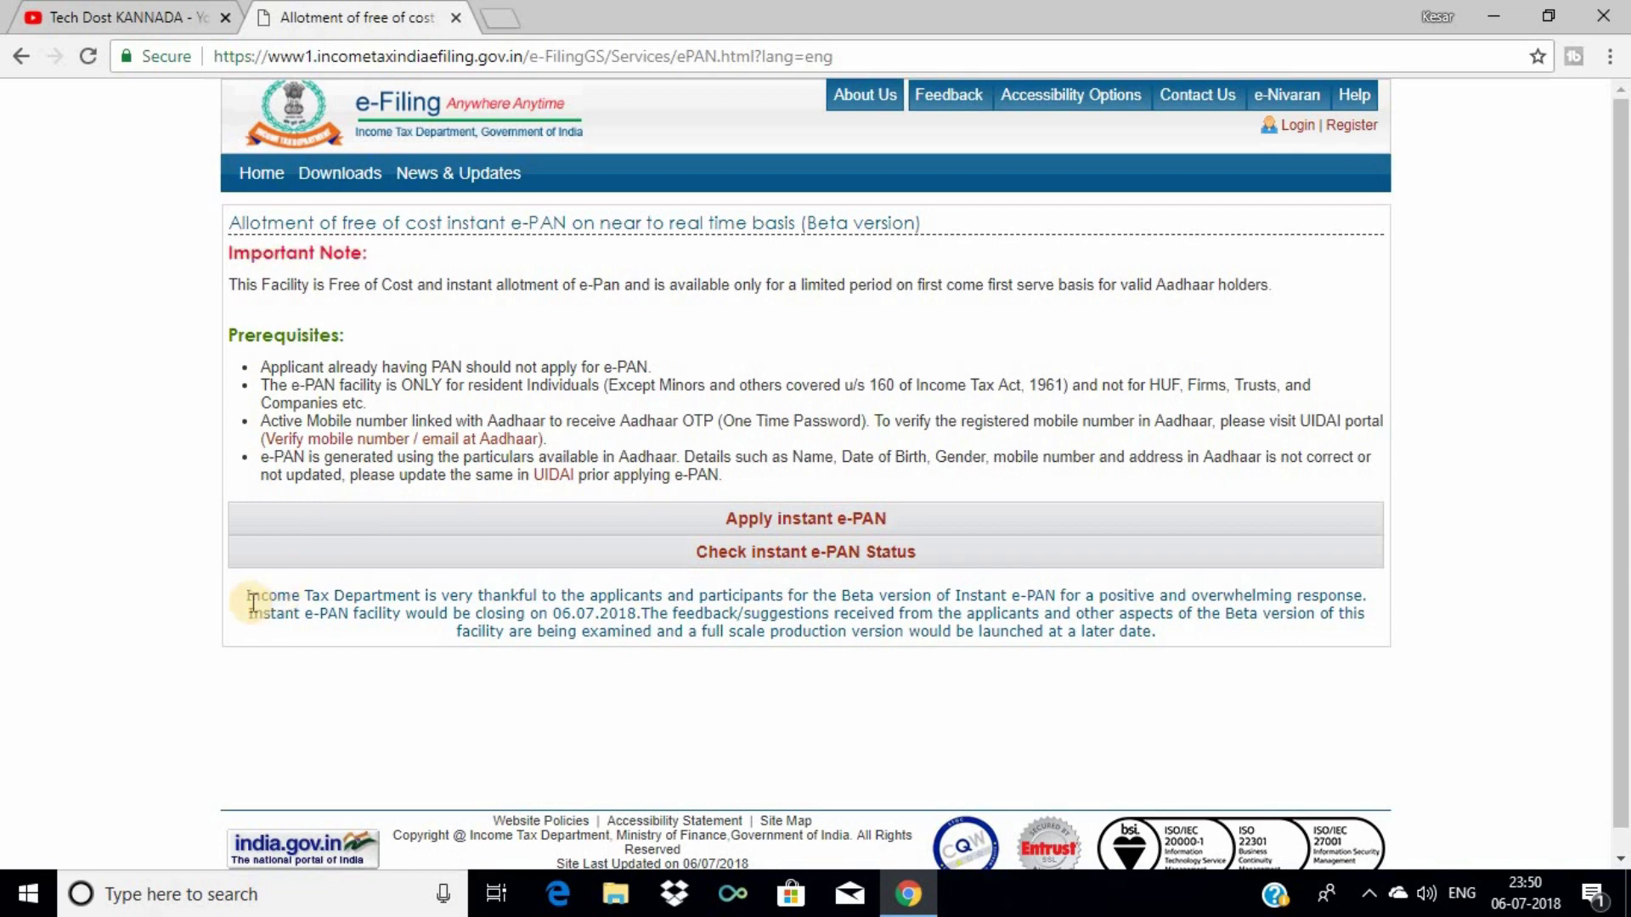
left_click(770, 521)
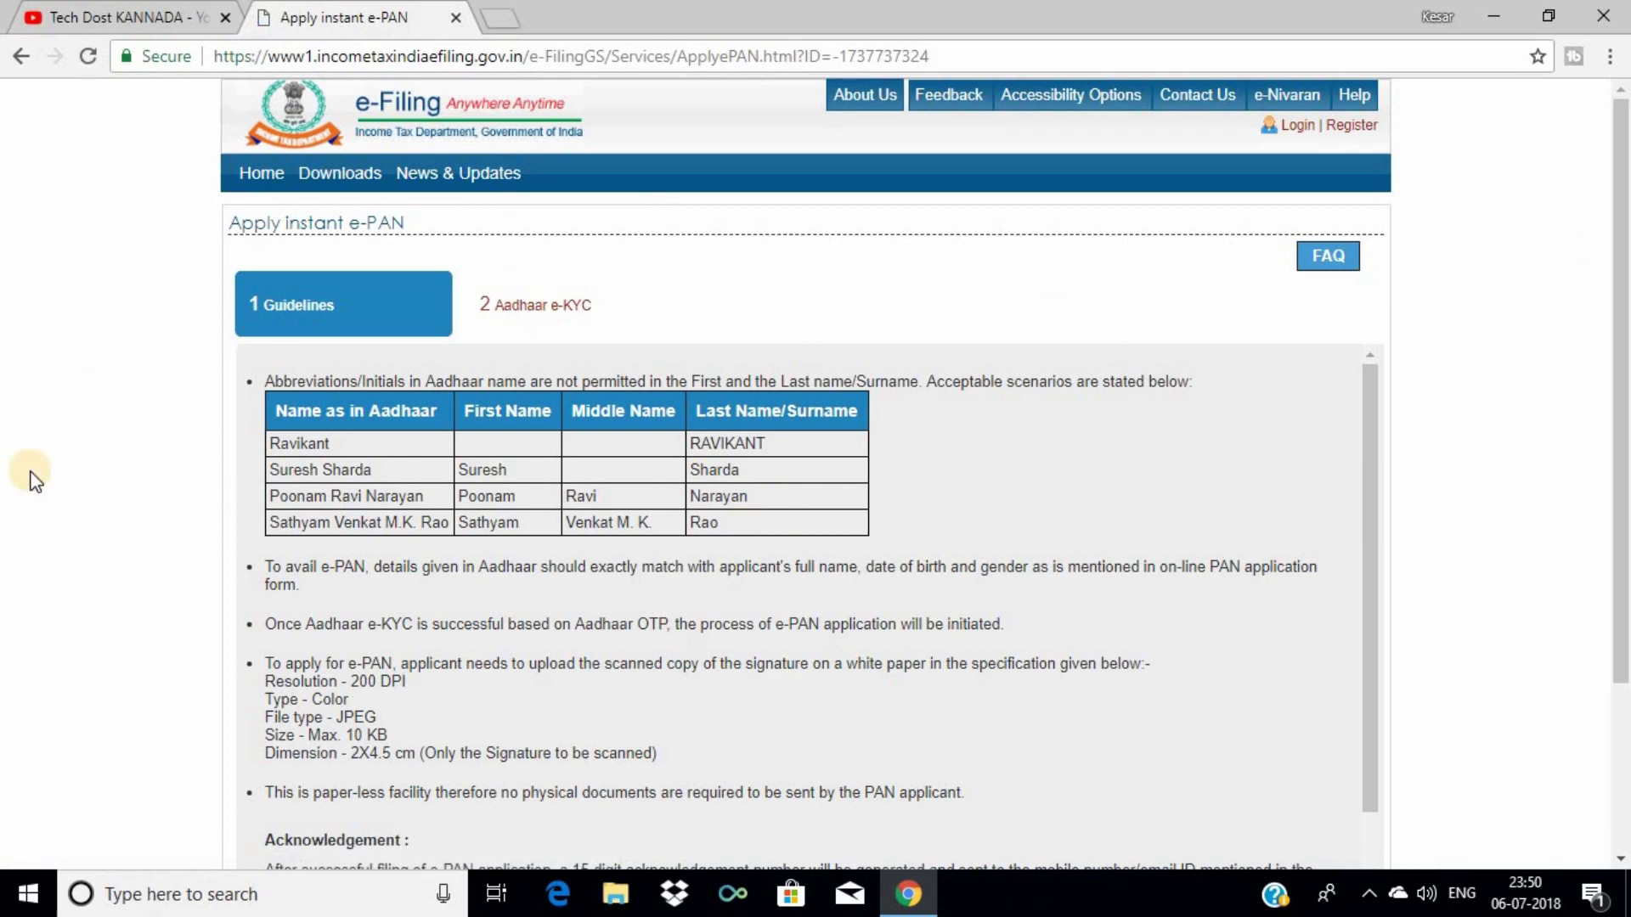
Read through the instant e-PAN application guidelines and proceed to the Aadhaar e-KYC form.
scroll(339, 482, "down", 2)
scroll(309, 558, "up", 2)
scroll(250, 525, "down", 2)
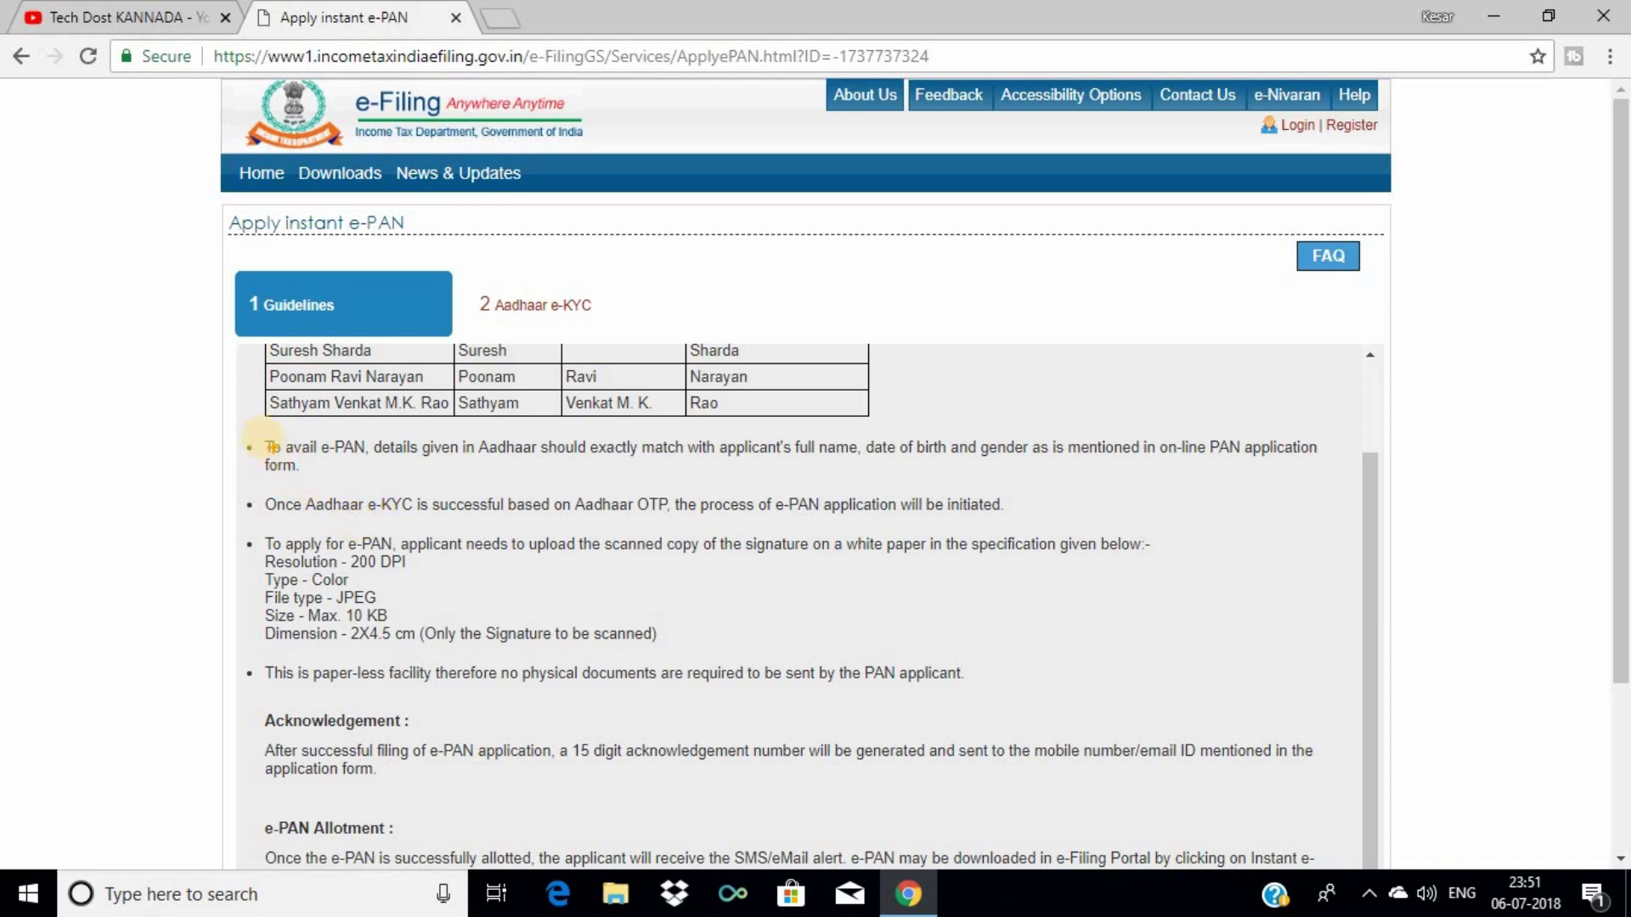
left_click_drag(255, 438, 1364, 878)
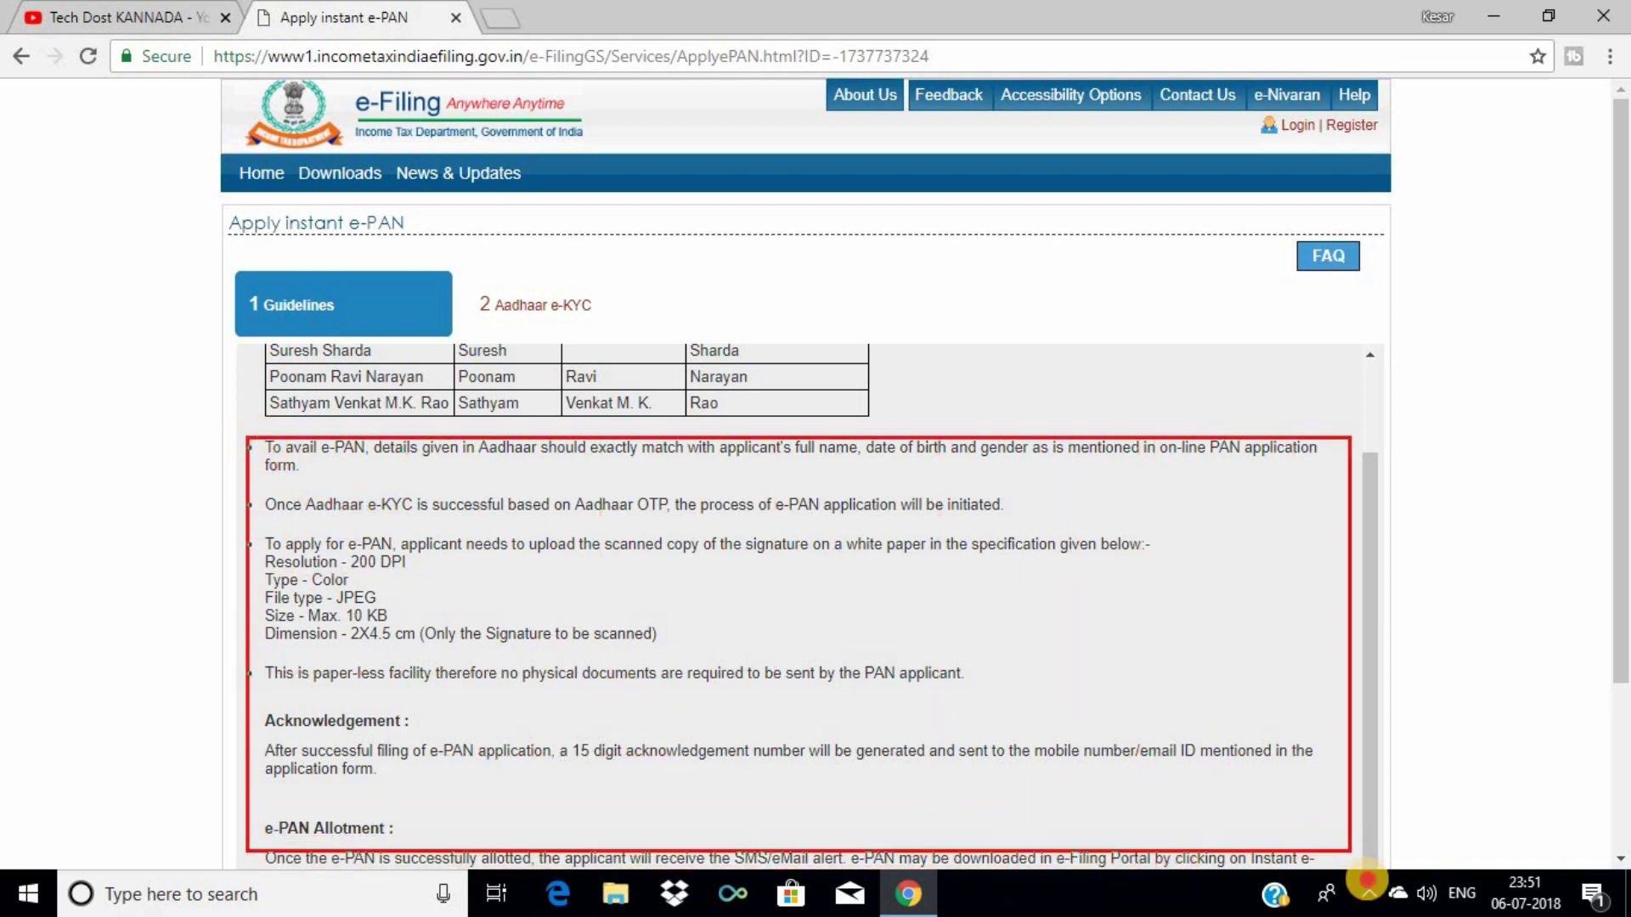
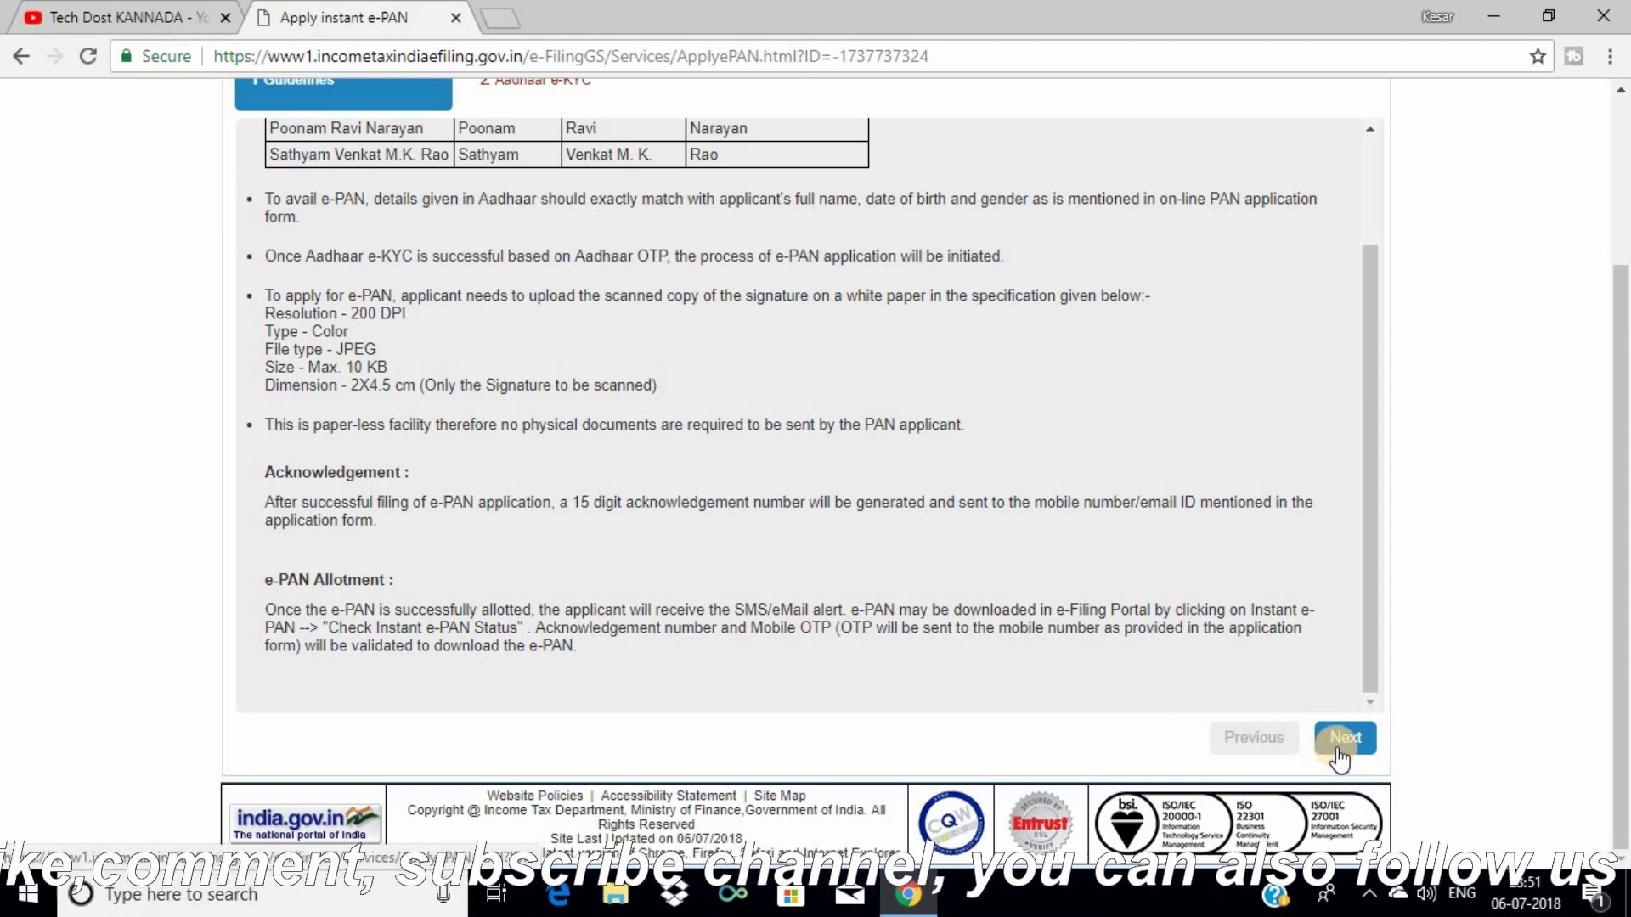
left_click(1339, 752)
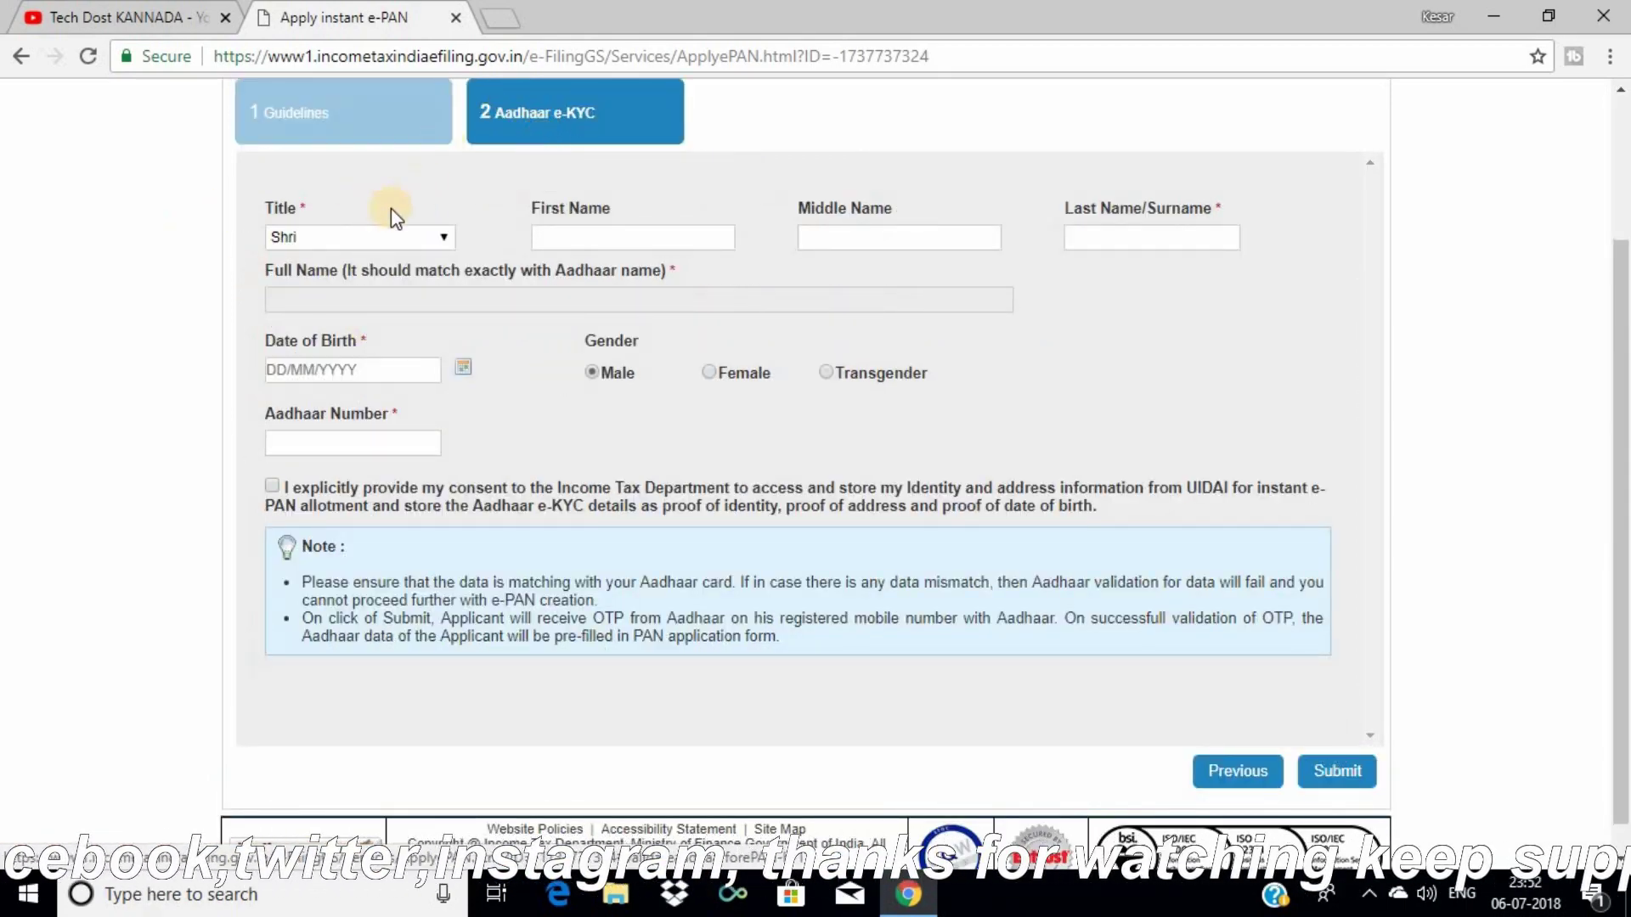
Try the Smt and Kumari options for the applicant's title and set it back to Shri.
left_click(335, 237)
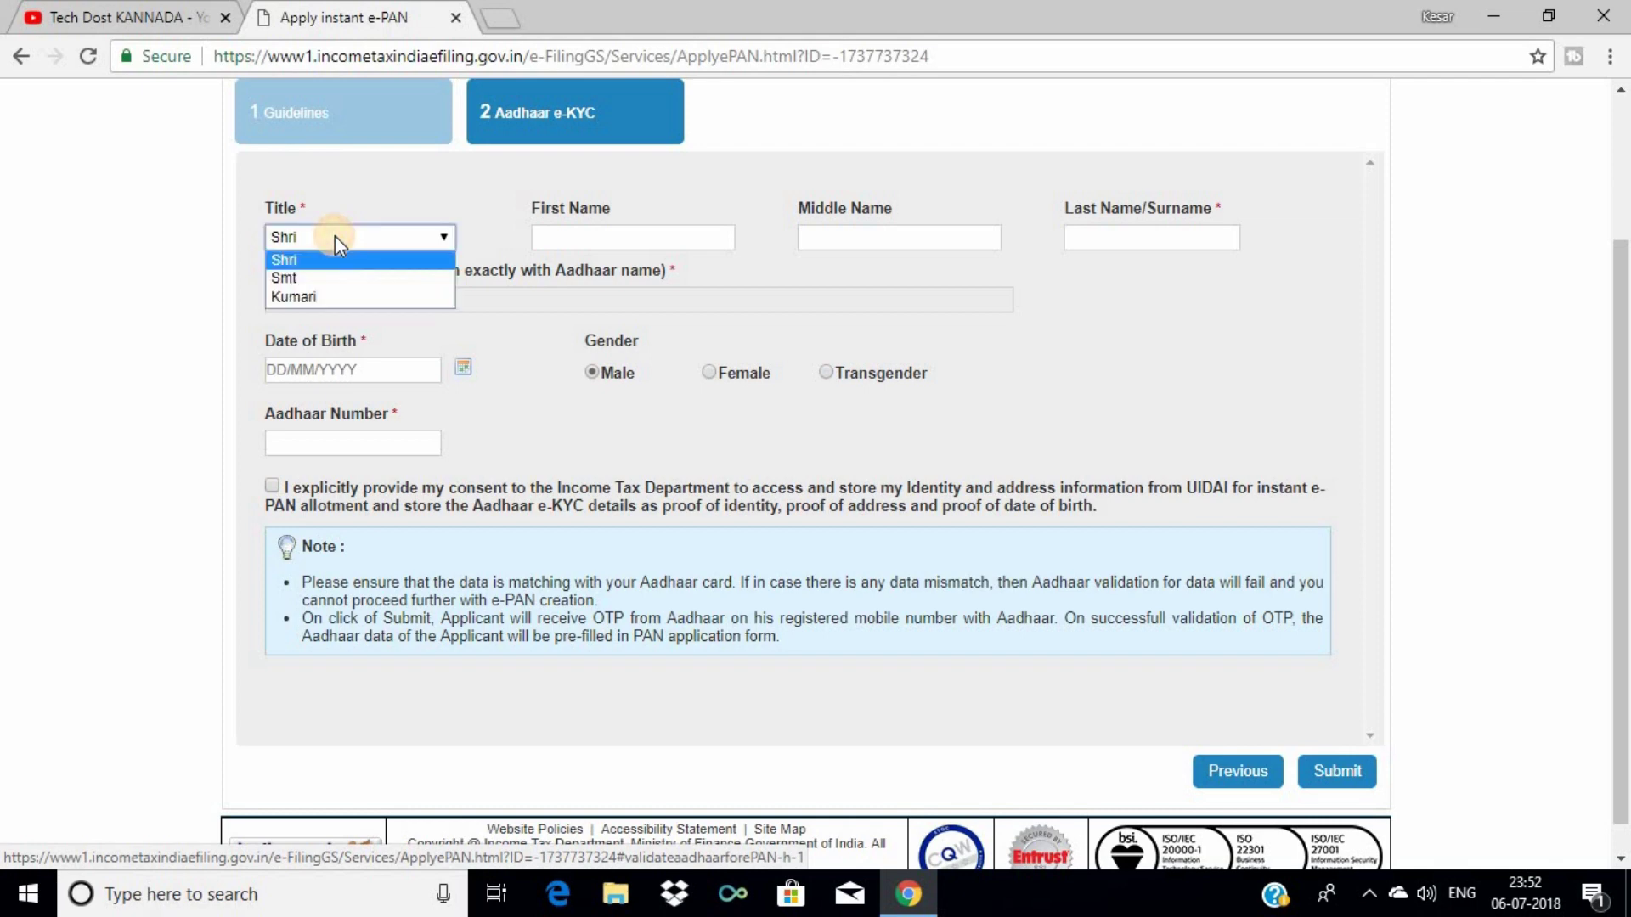
left_click(319, 279)
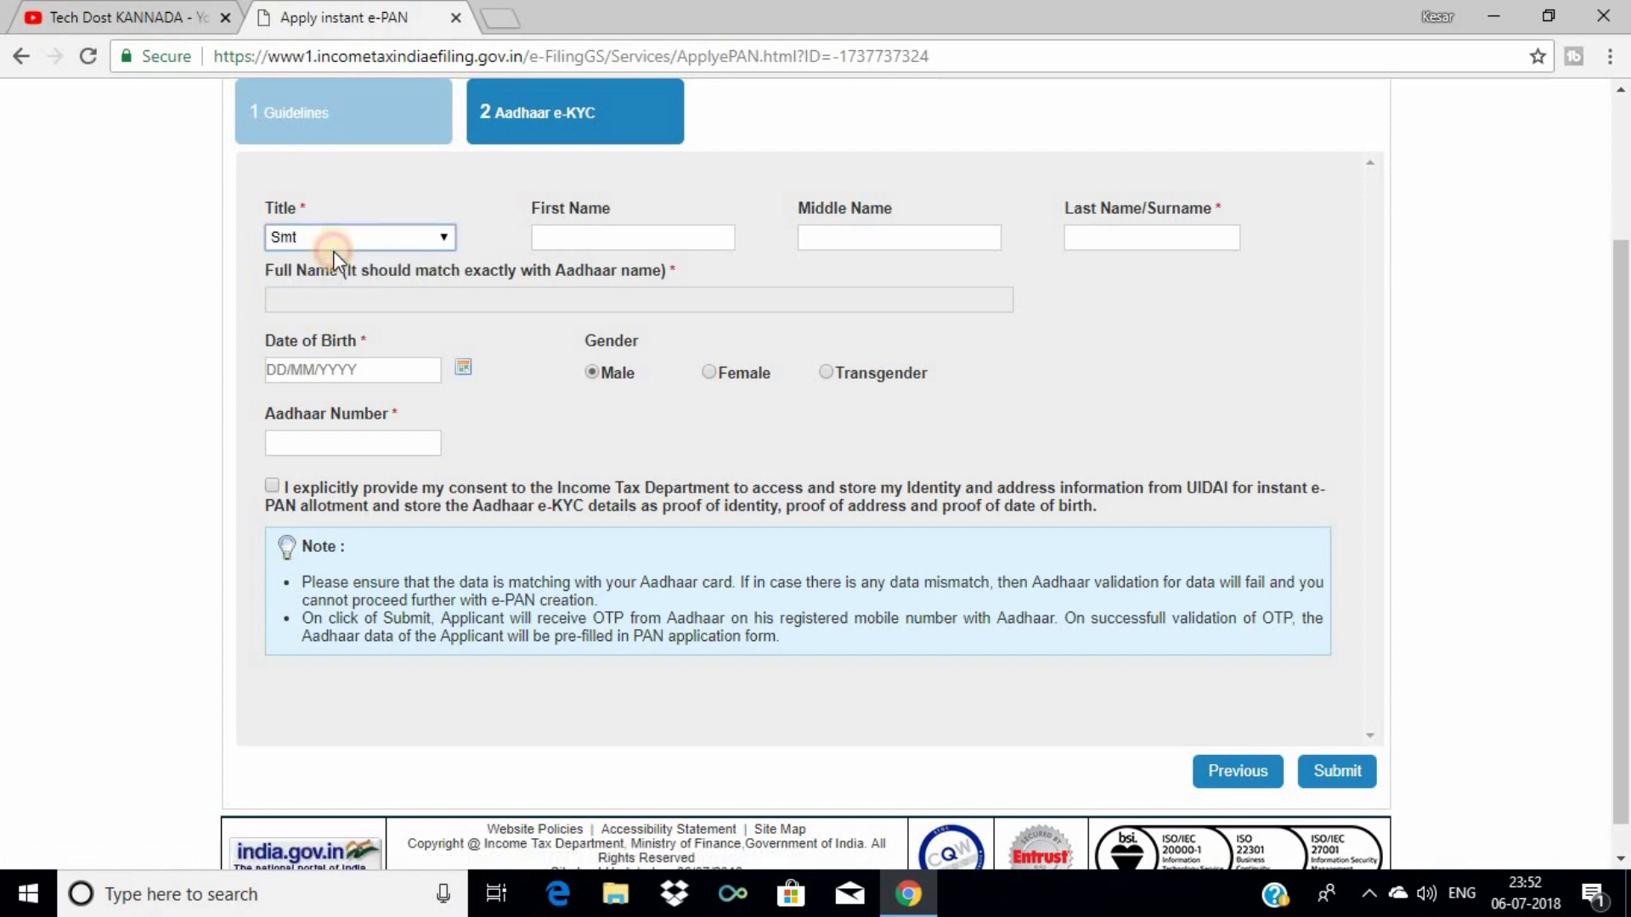
left_click(333, 248)
left_click(333, 298)
left_click(344, 241)
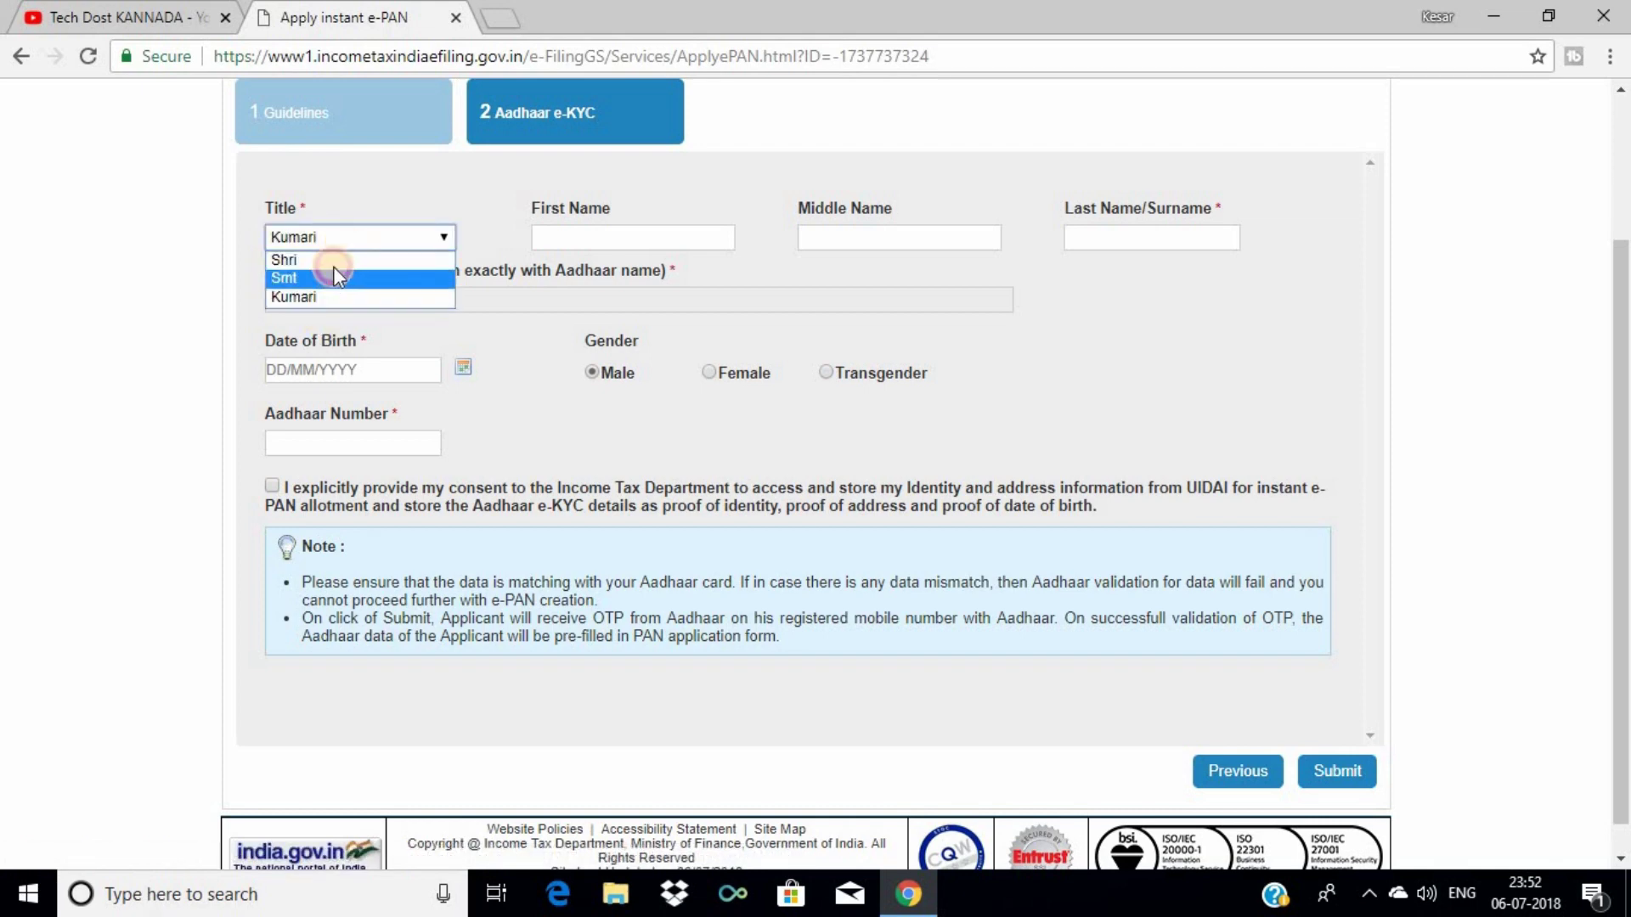
left_click(335, 276)
left_click(344, 236)
left_click(323, 259)
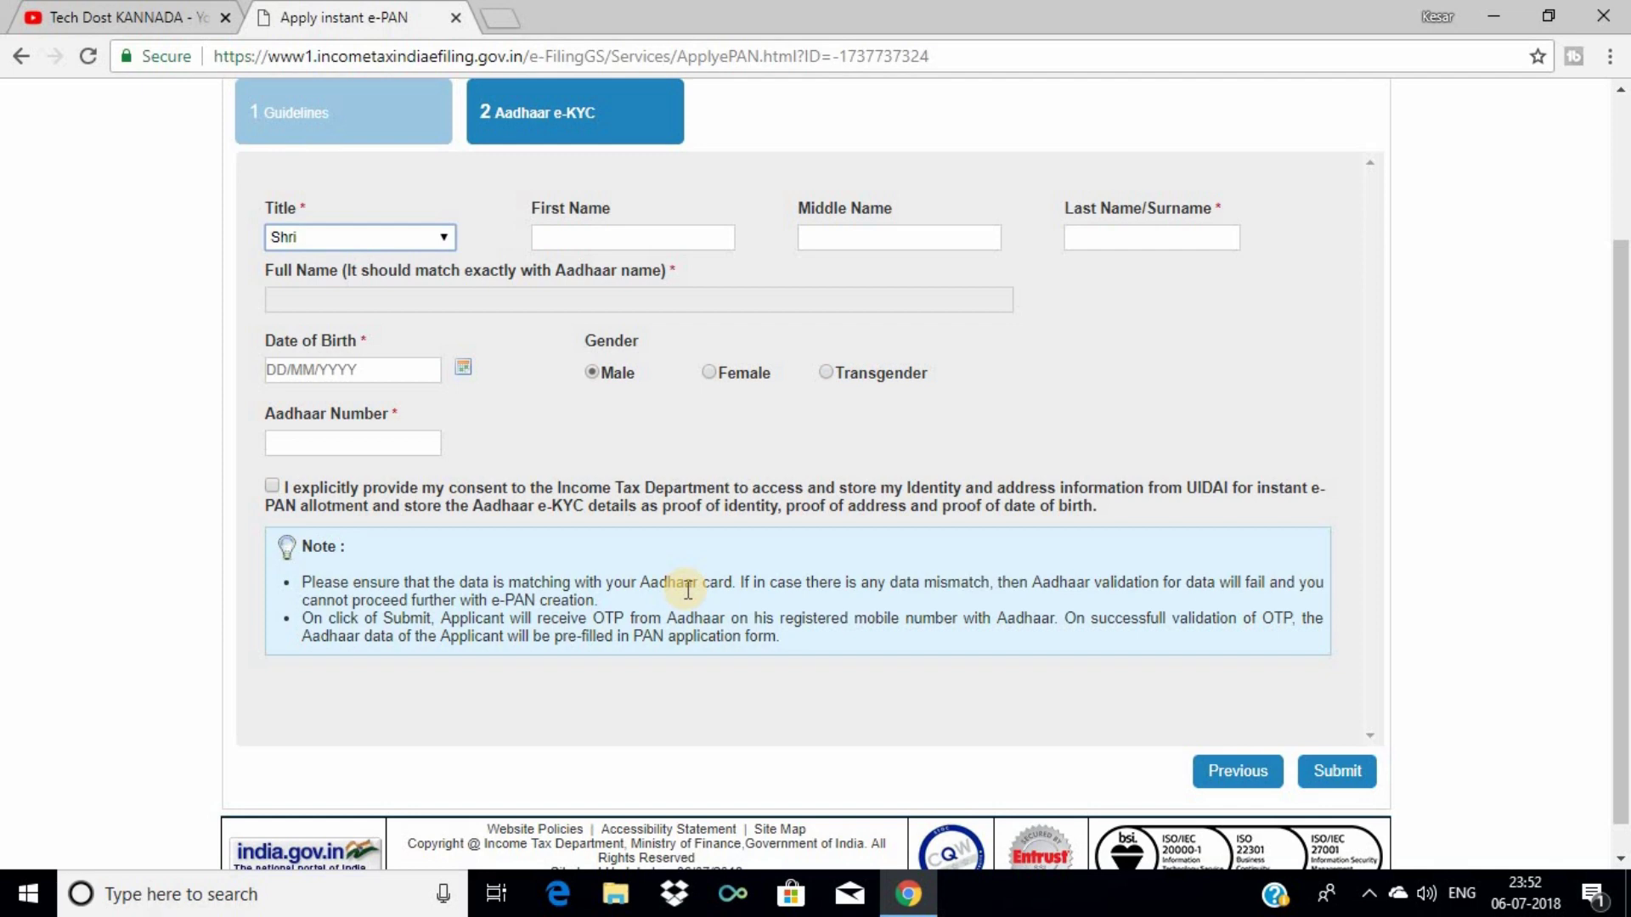
left_click(302, 379)
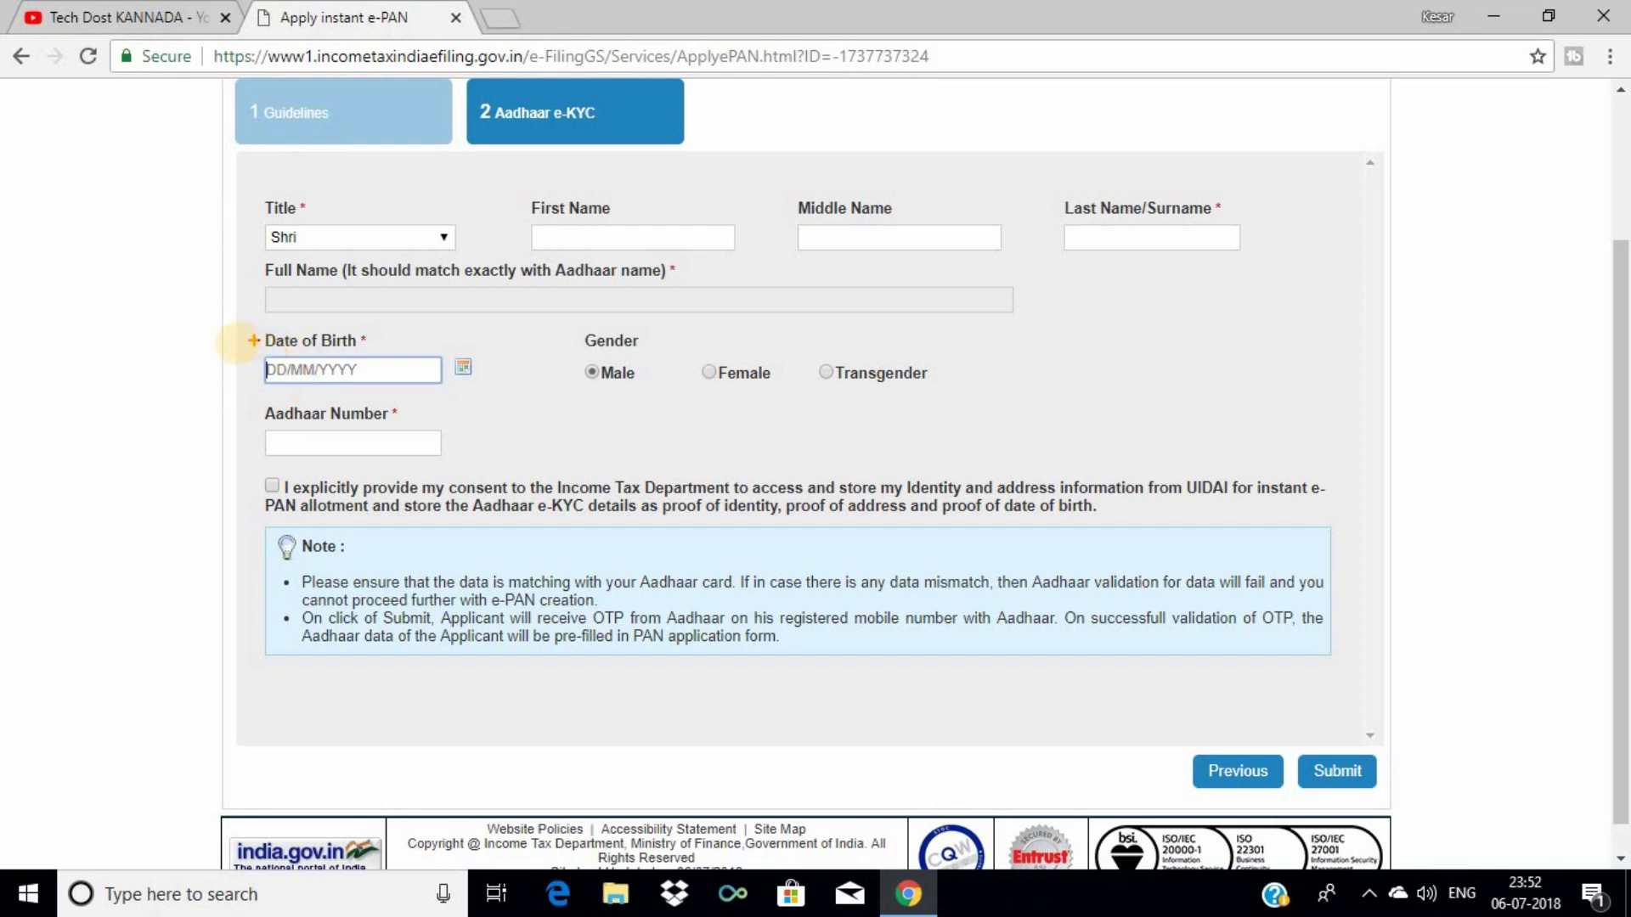
mouse_move(236, 344)
left_mouse_down()
mouse_move(272, 393)
mouse_move(482, 400)
left_mouse_up()
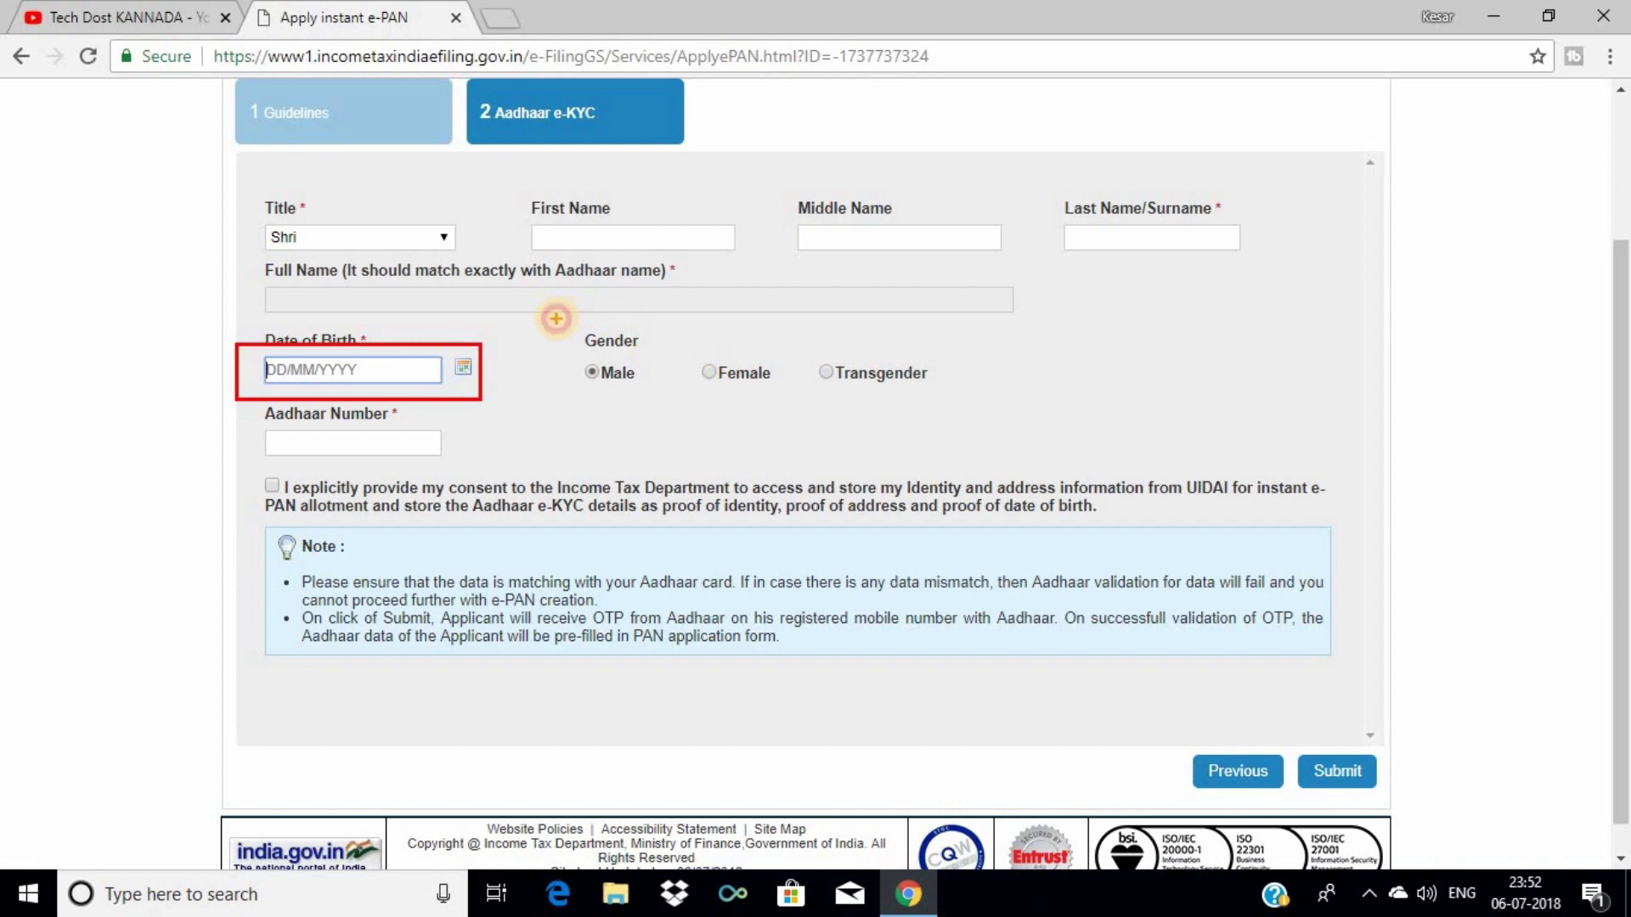
left_click_drag(557, 320, 658, 406)
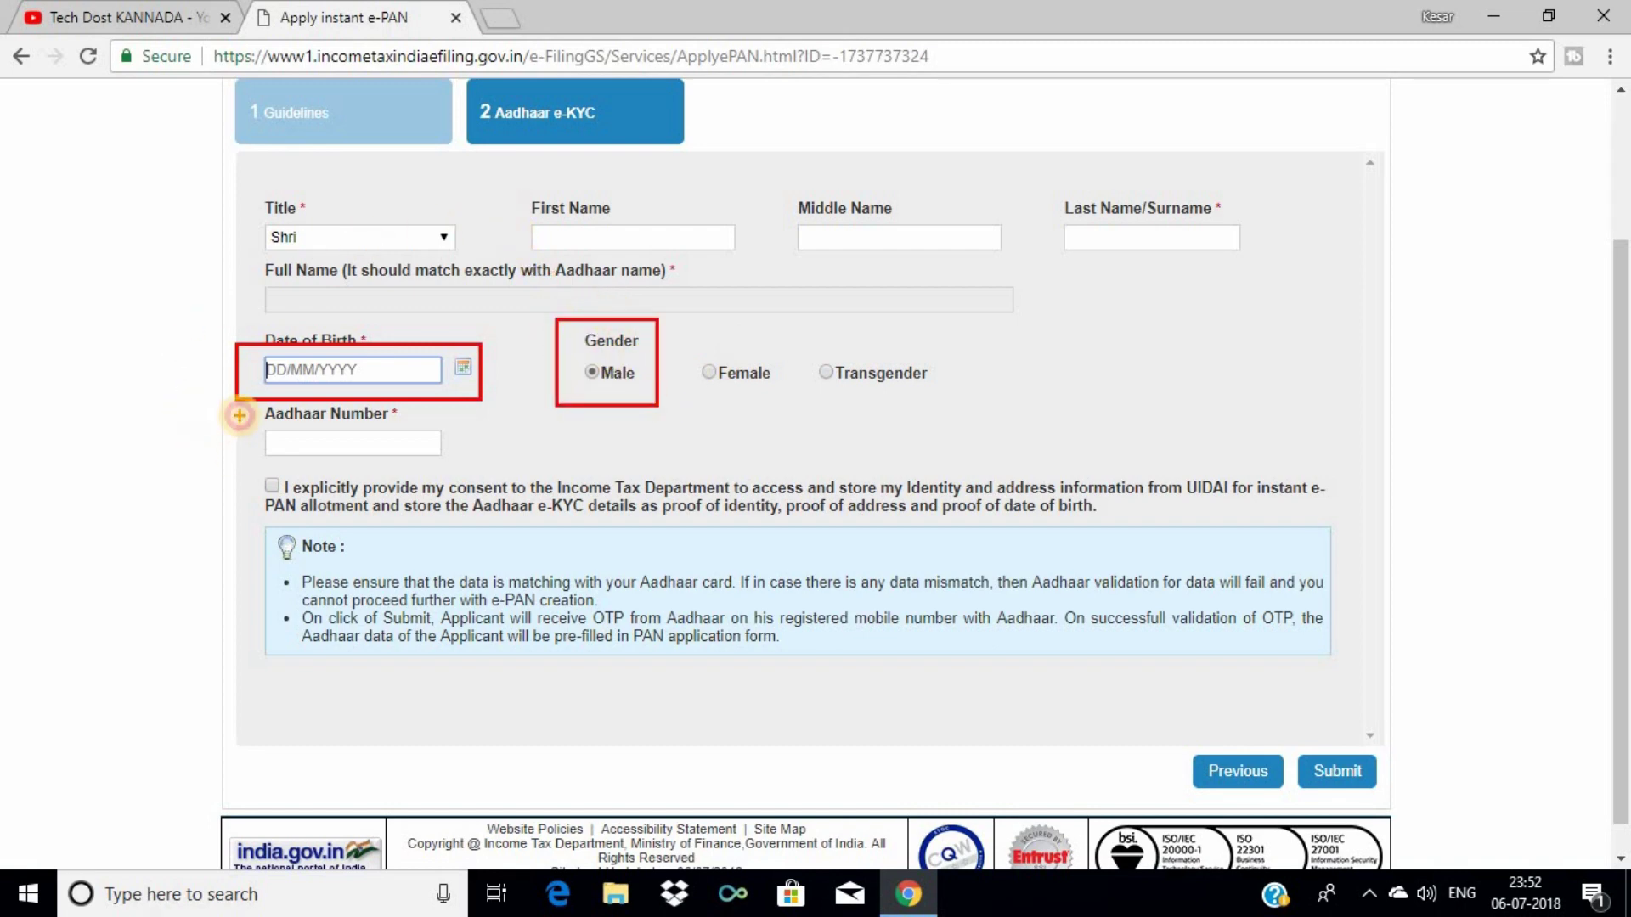
mouse_move(239, 414)
left_mouse_down()
mouse_move(301, 448)
mouse_move(444, 479)
mouse_move(479, 468)
left_mouse_up()
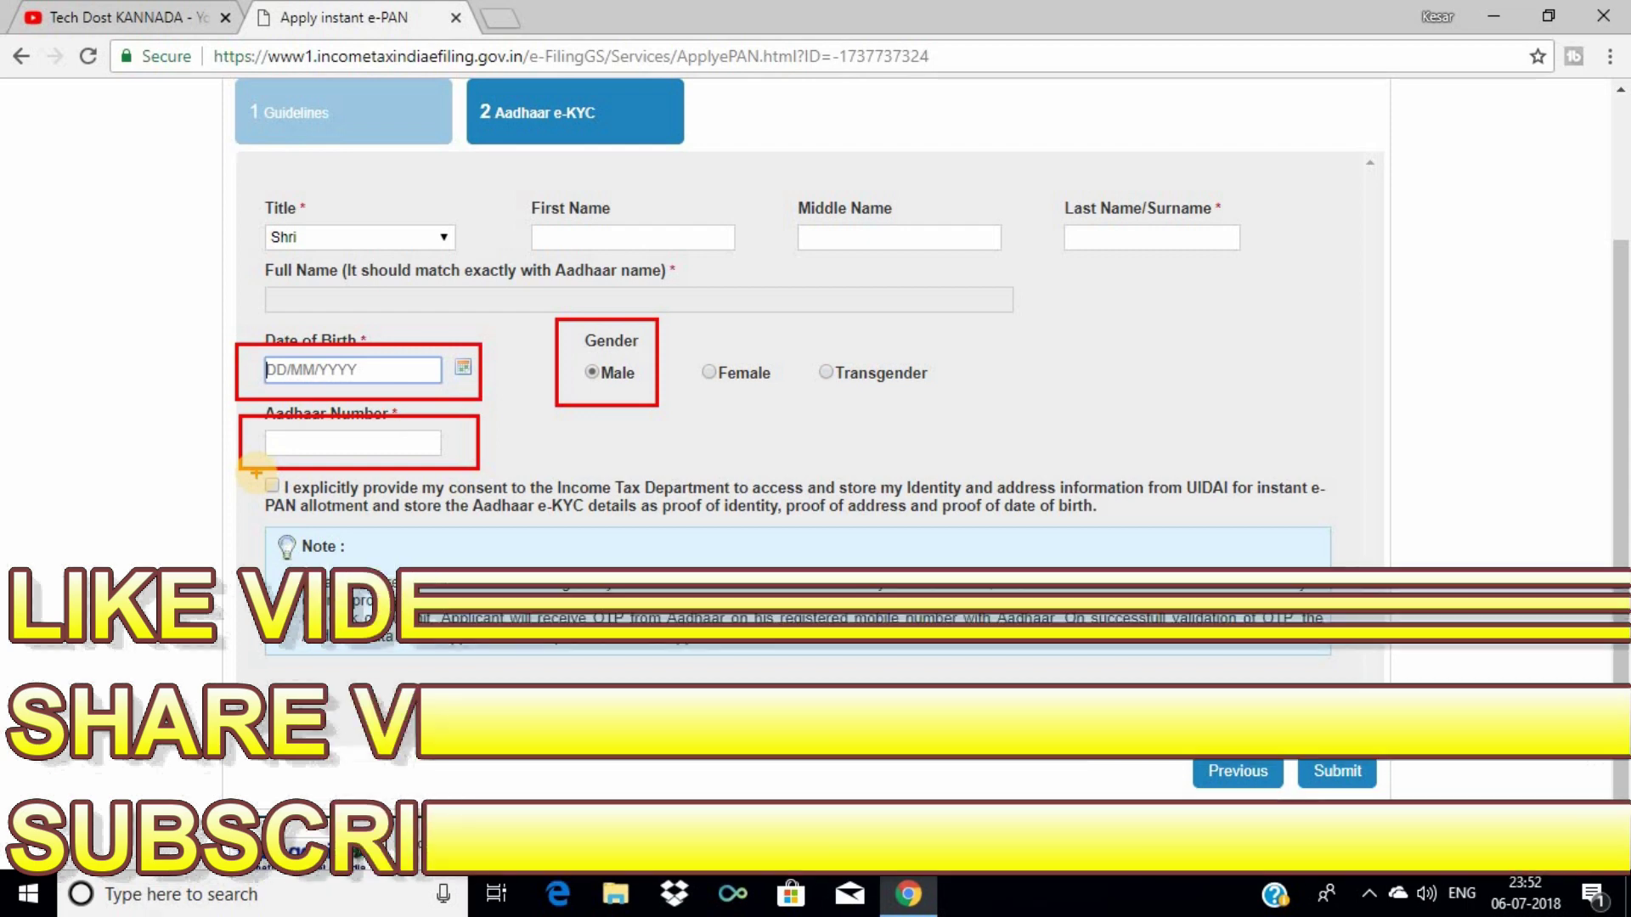
left_click_drag(253, 473, 296, 505)
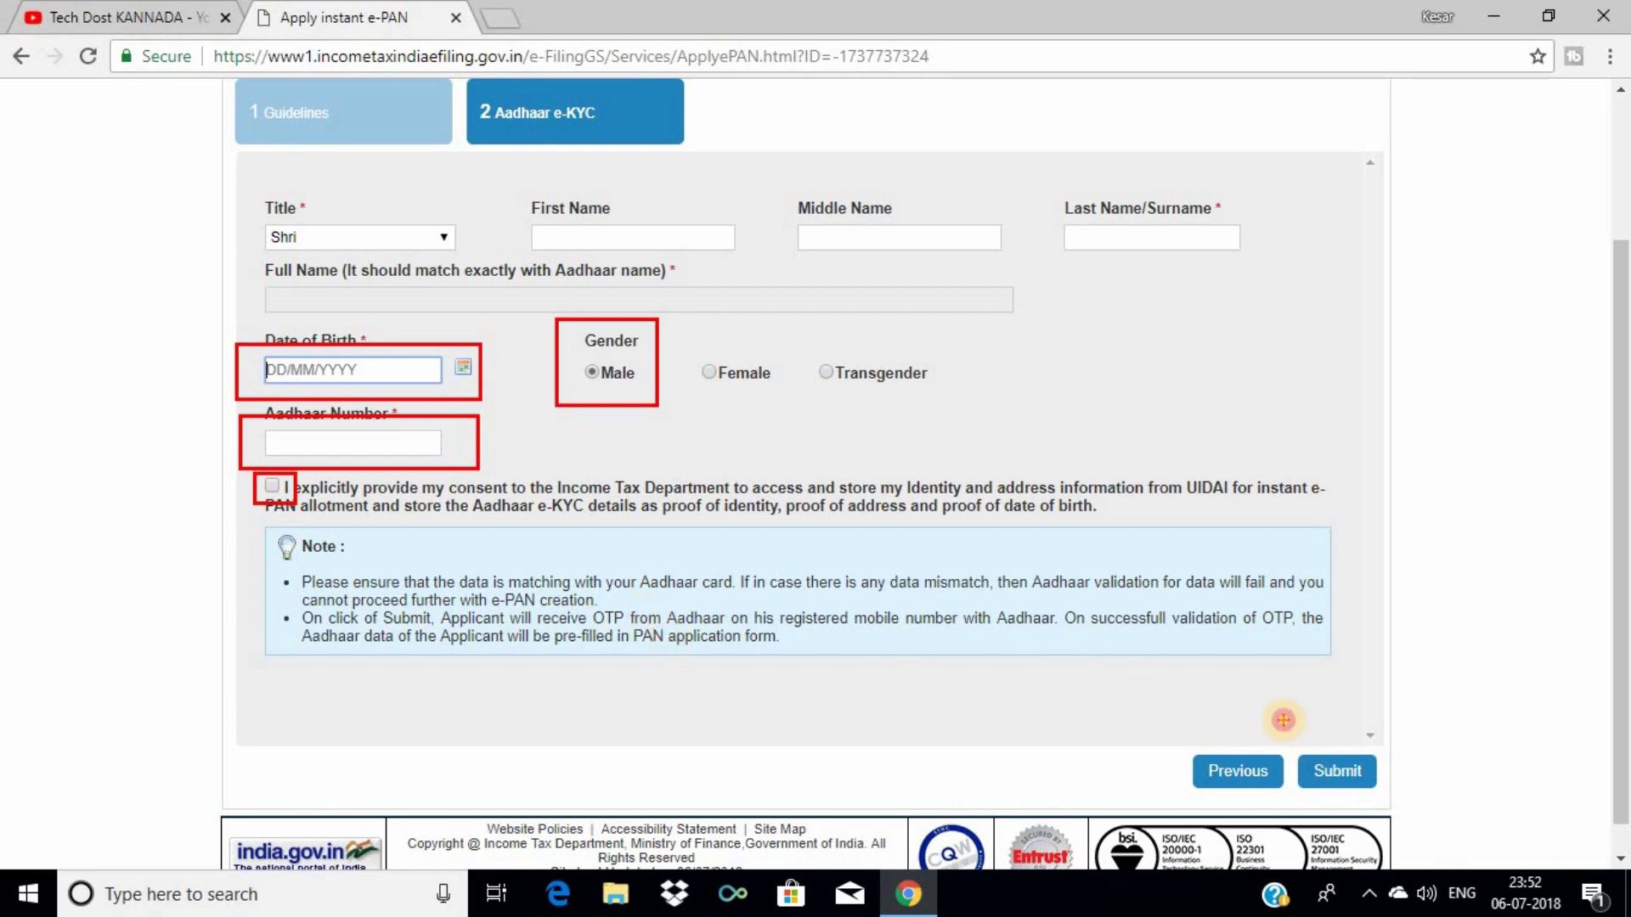
left_click_drag(1285, 722, 1389, 811)
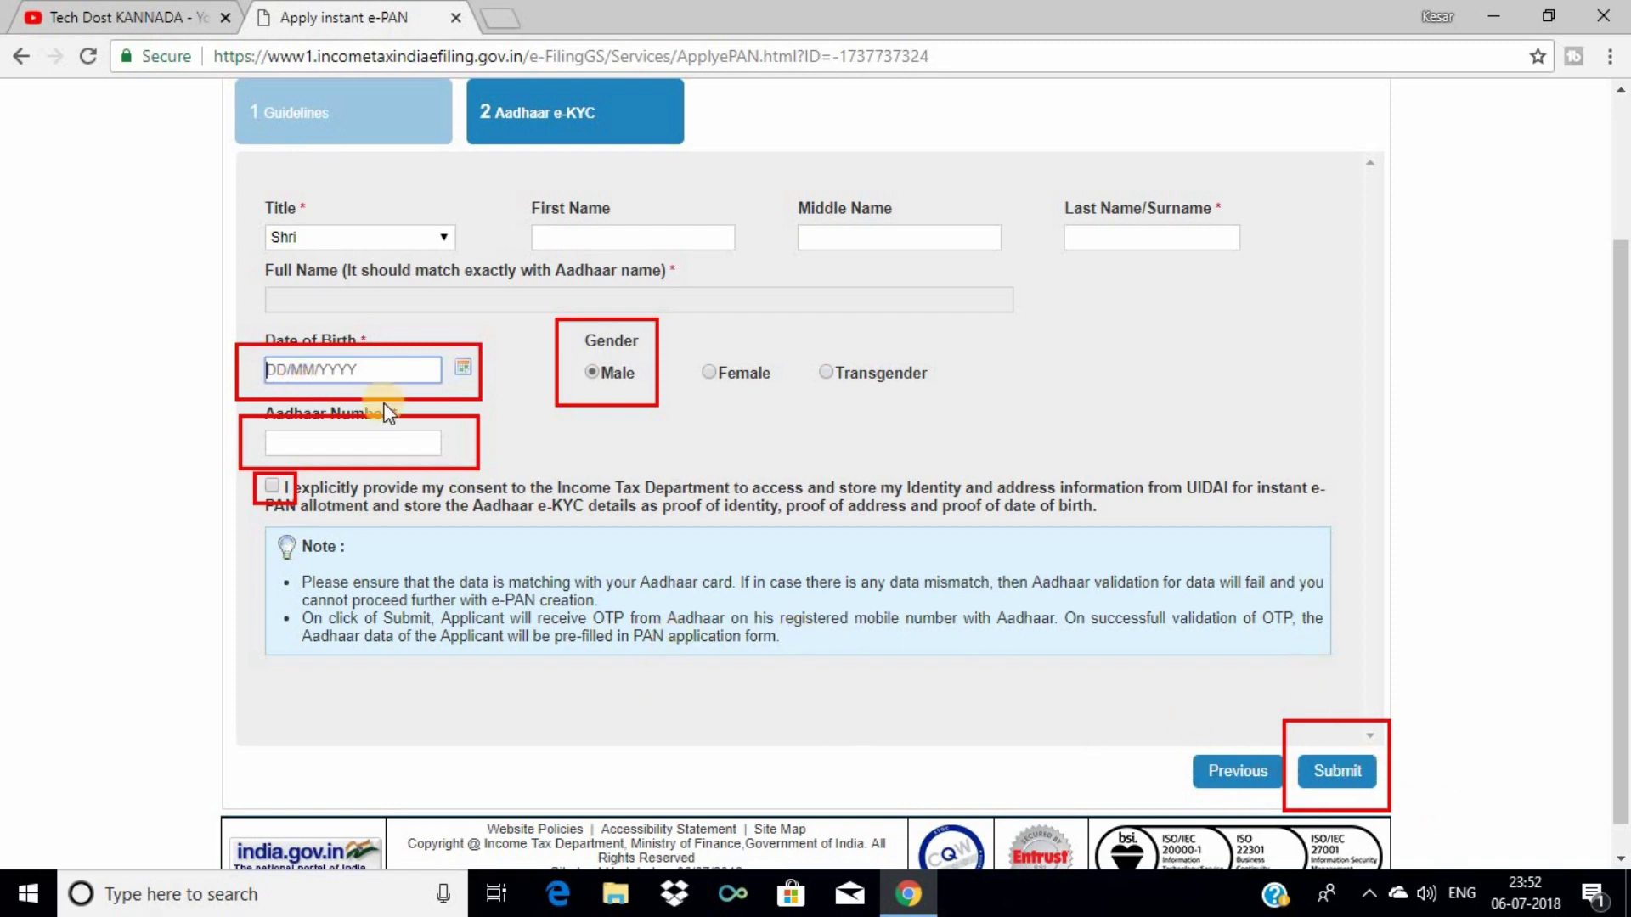
Submit the Aadhaar e-KYC form with its required fields left blank and return to the Tech Dost KANNADA YouTube channel page.
left_click(1336, 770)
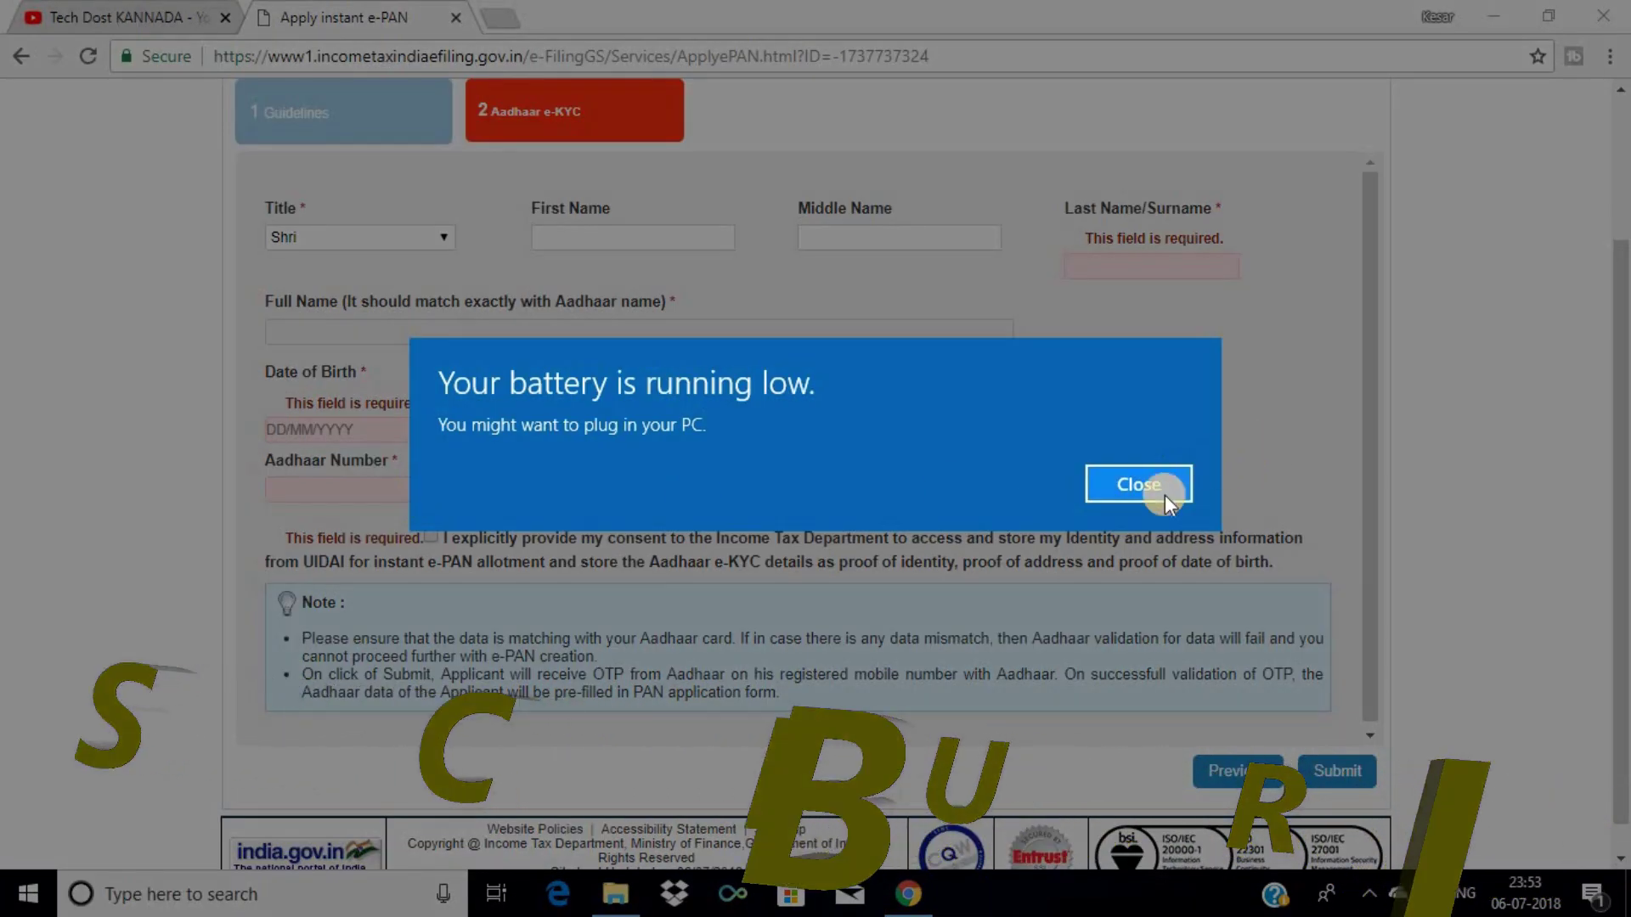
left_click(1138, 484)
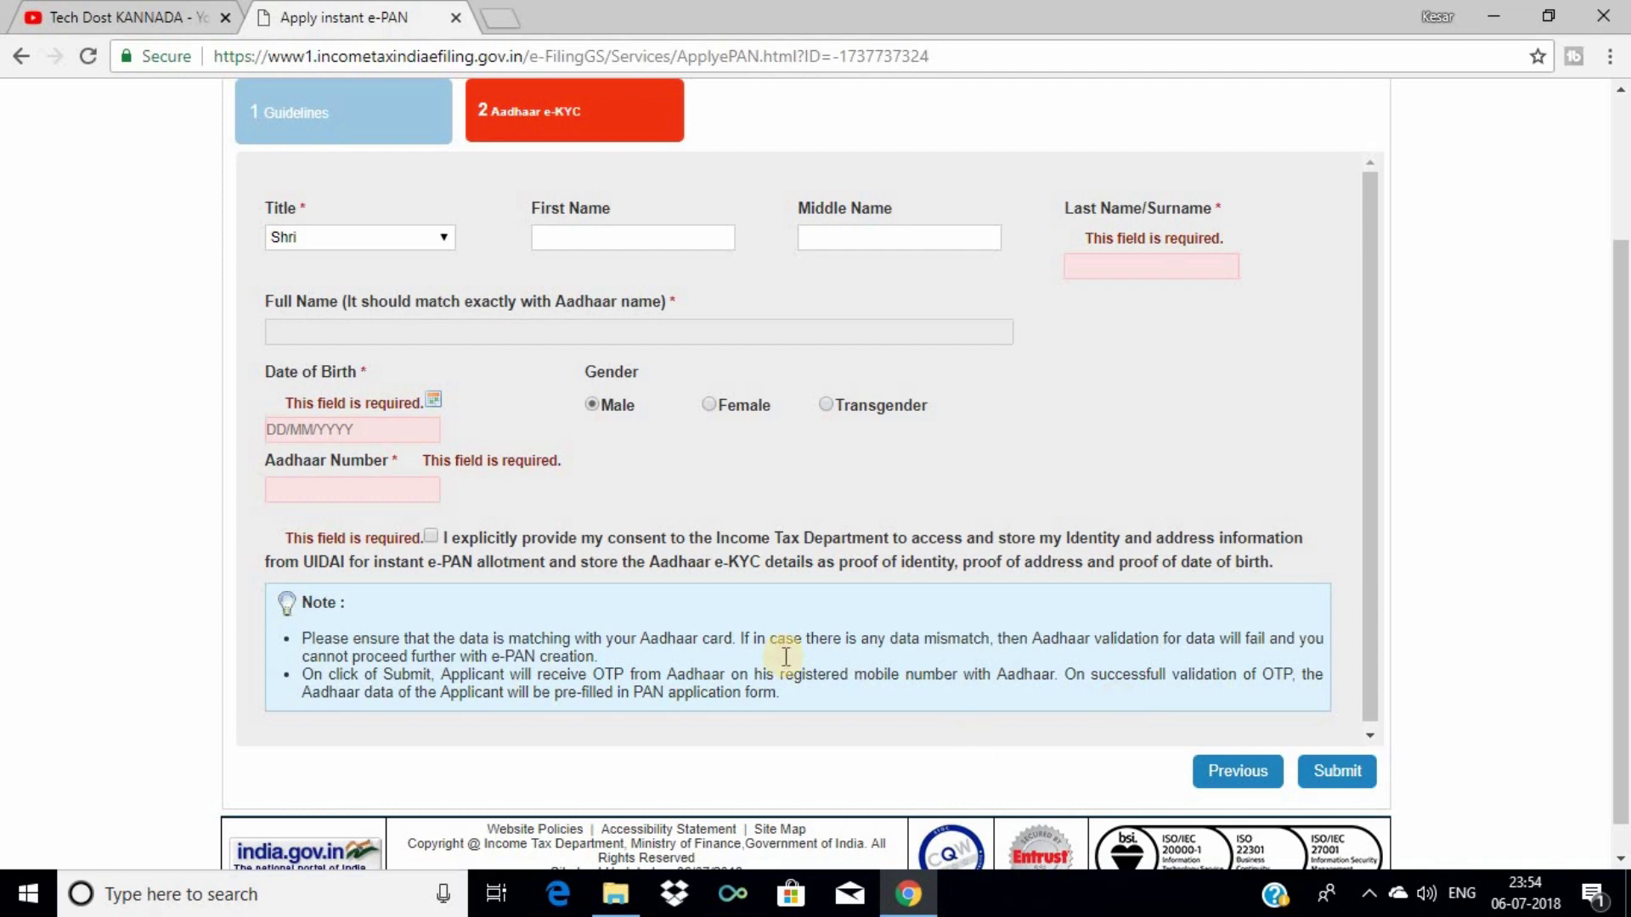
left_click(119, 17)
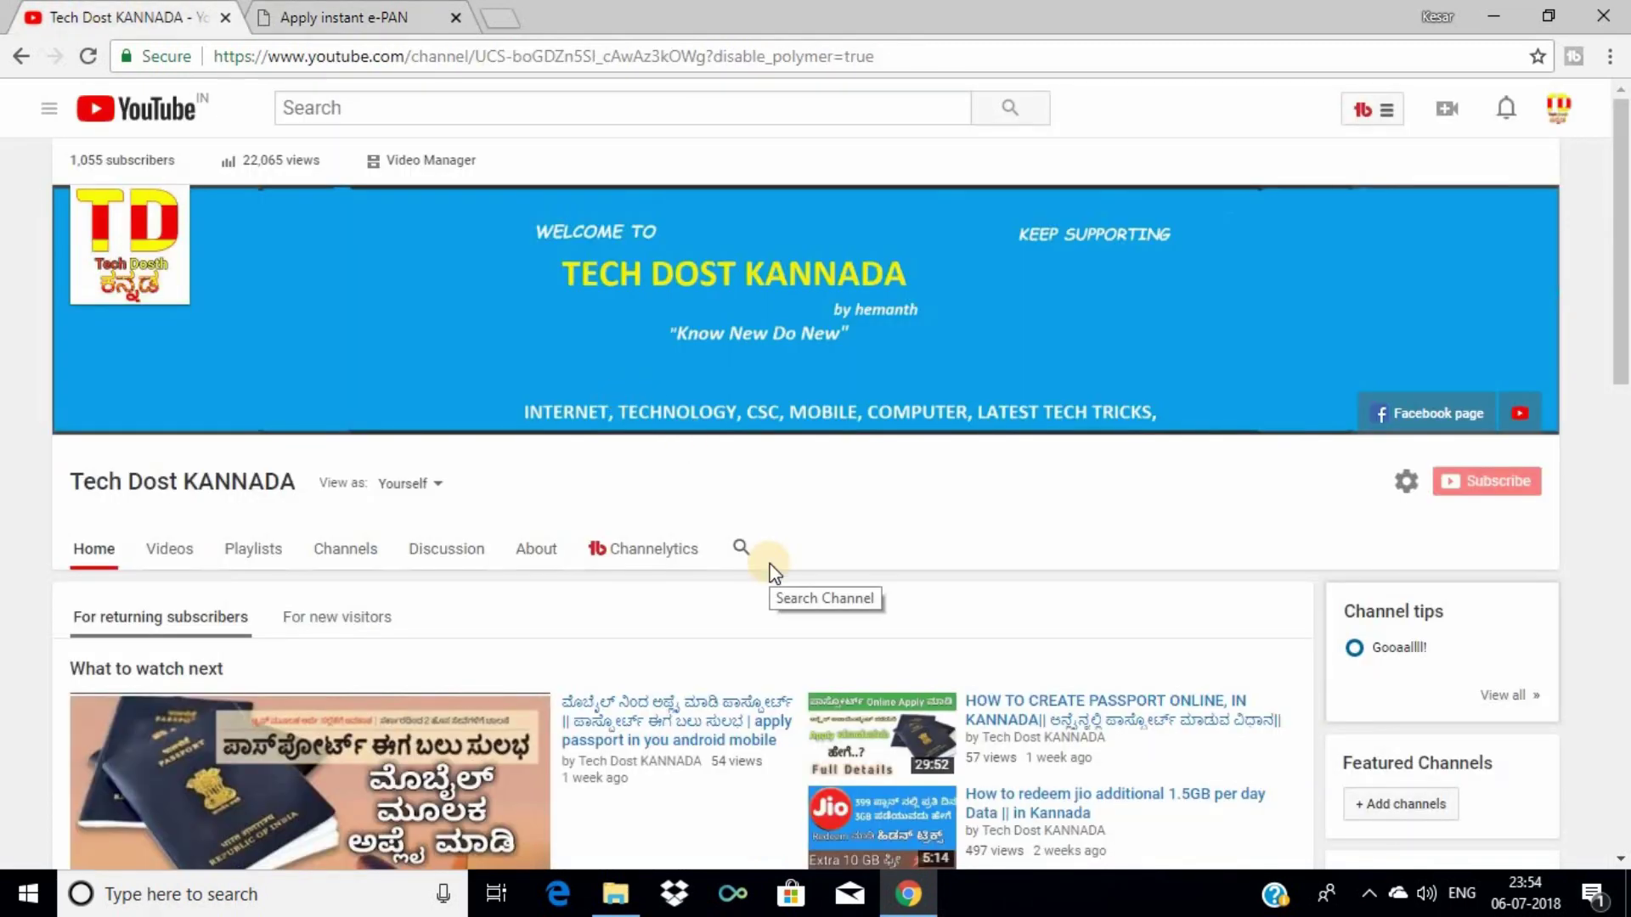